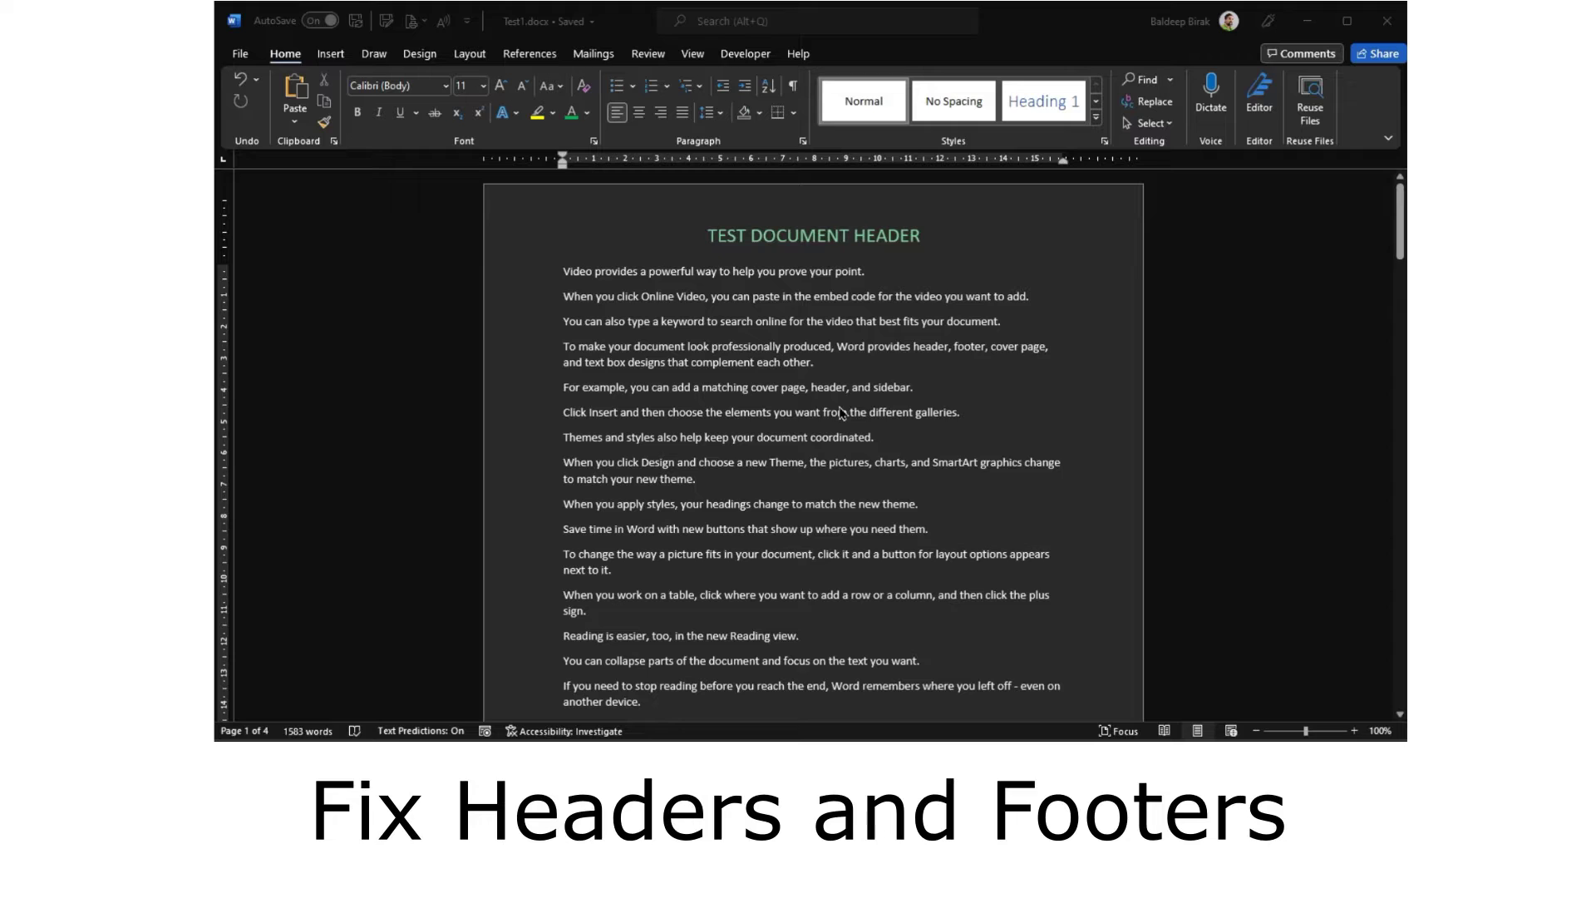
- Open the green 'TEST DOCUMENT HEADER' for editing, check all four pages, then return to page 1's header
click(831, 228)
double_click(831, 228)
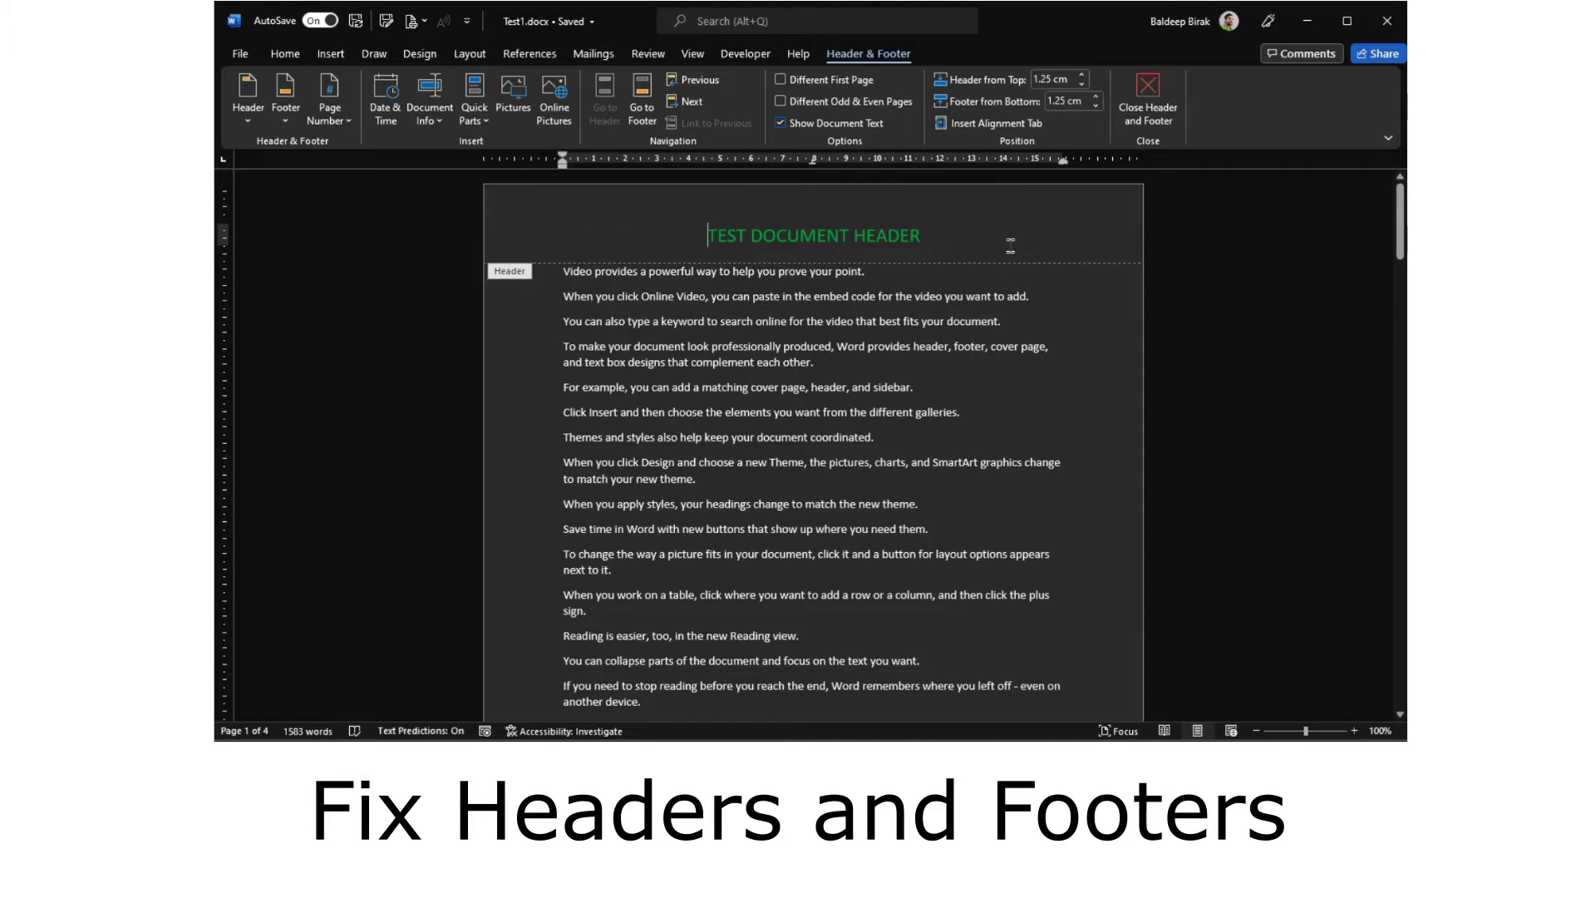
scroll(1006, 485, down, 5)
scroll(1005, 486, down, 1)
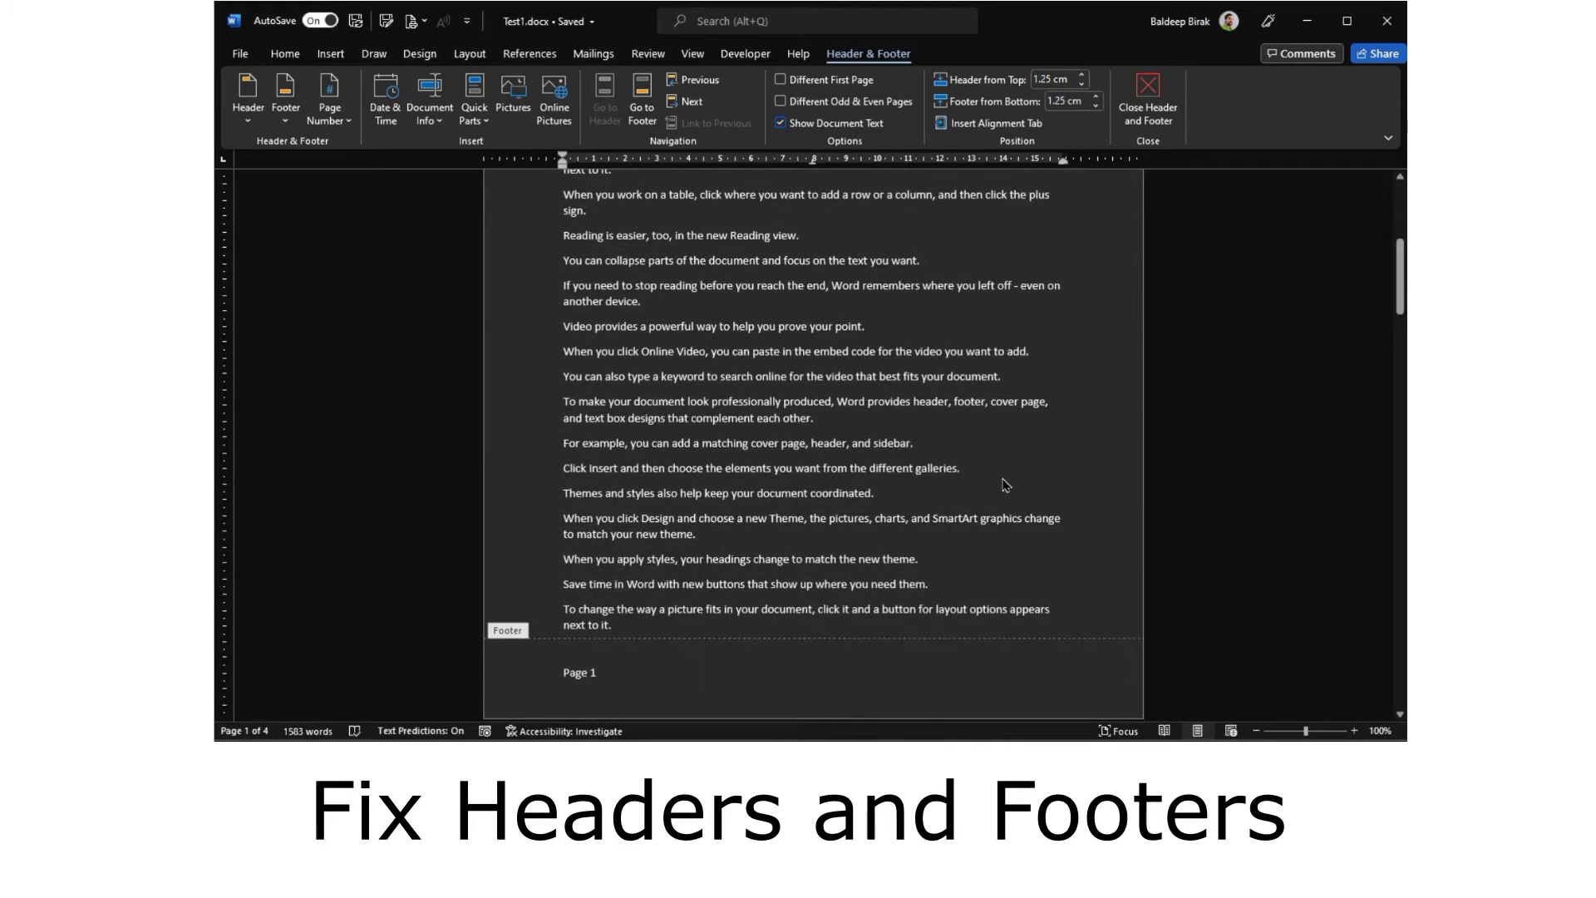
scroll(899, 398, down, 4)
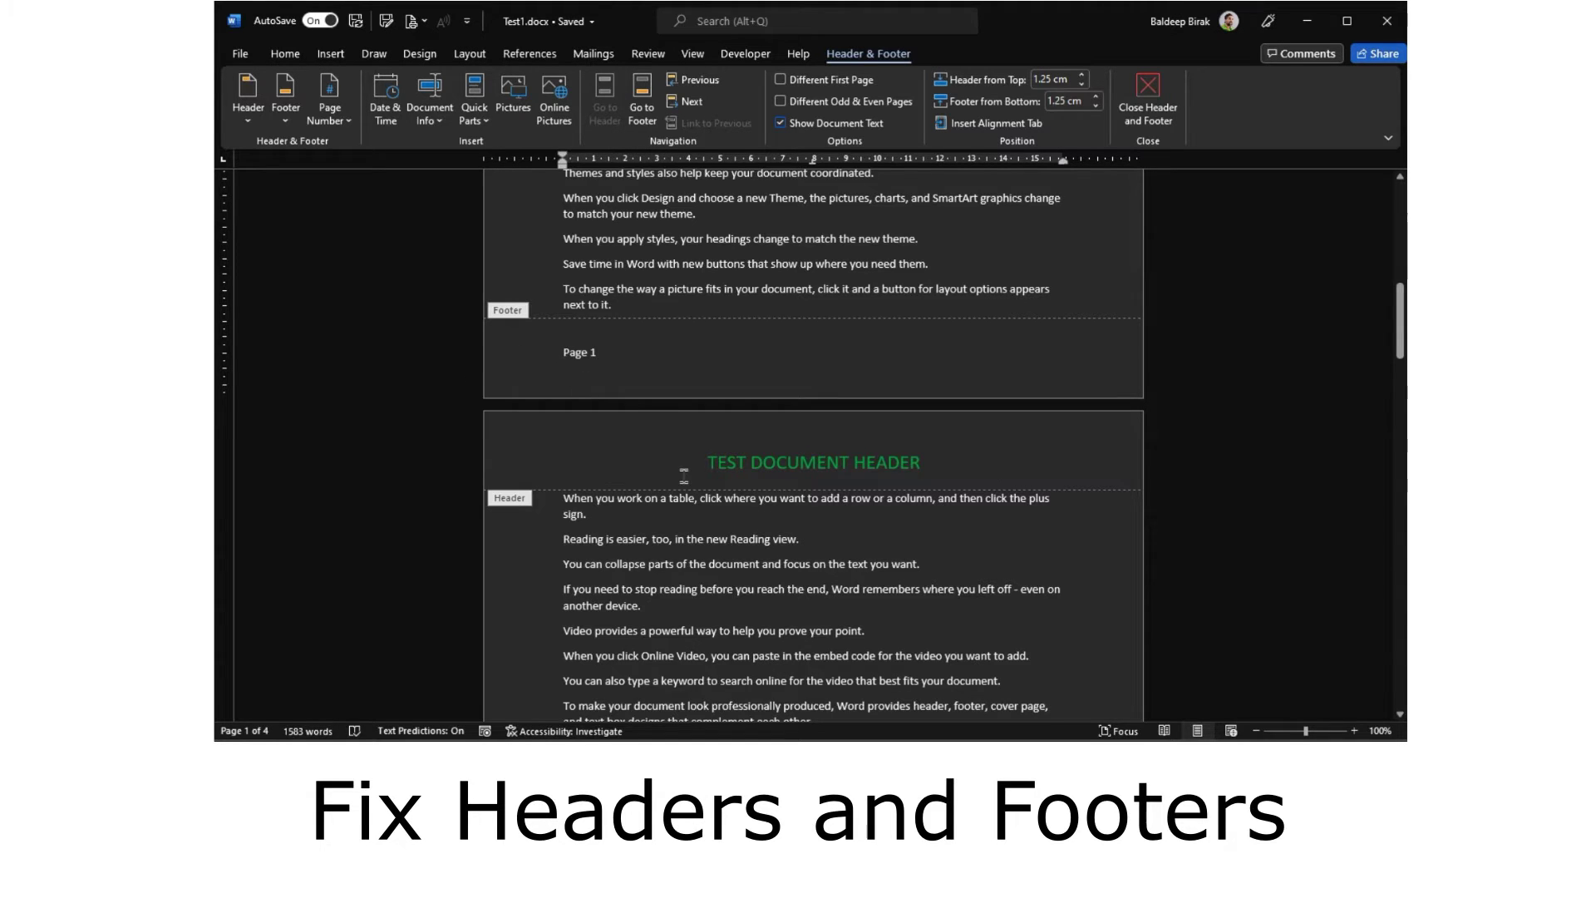
scroll(686, 482, down, 8)
scroll(686, 482, down, 1)
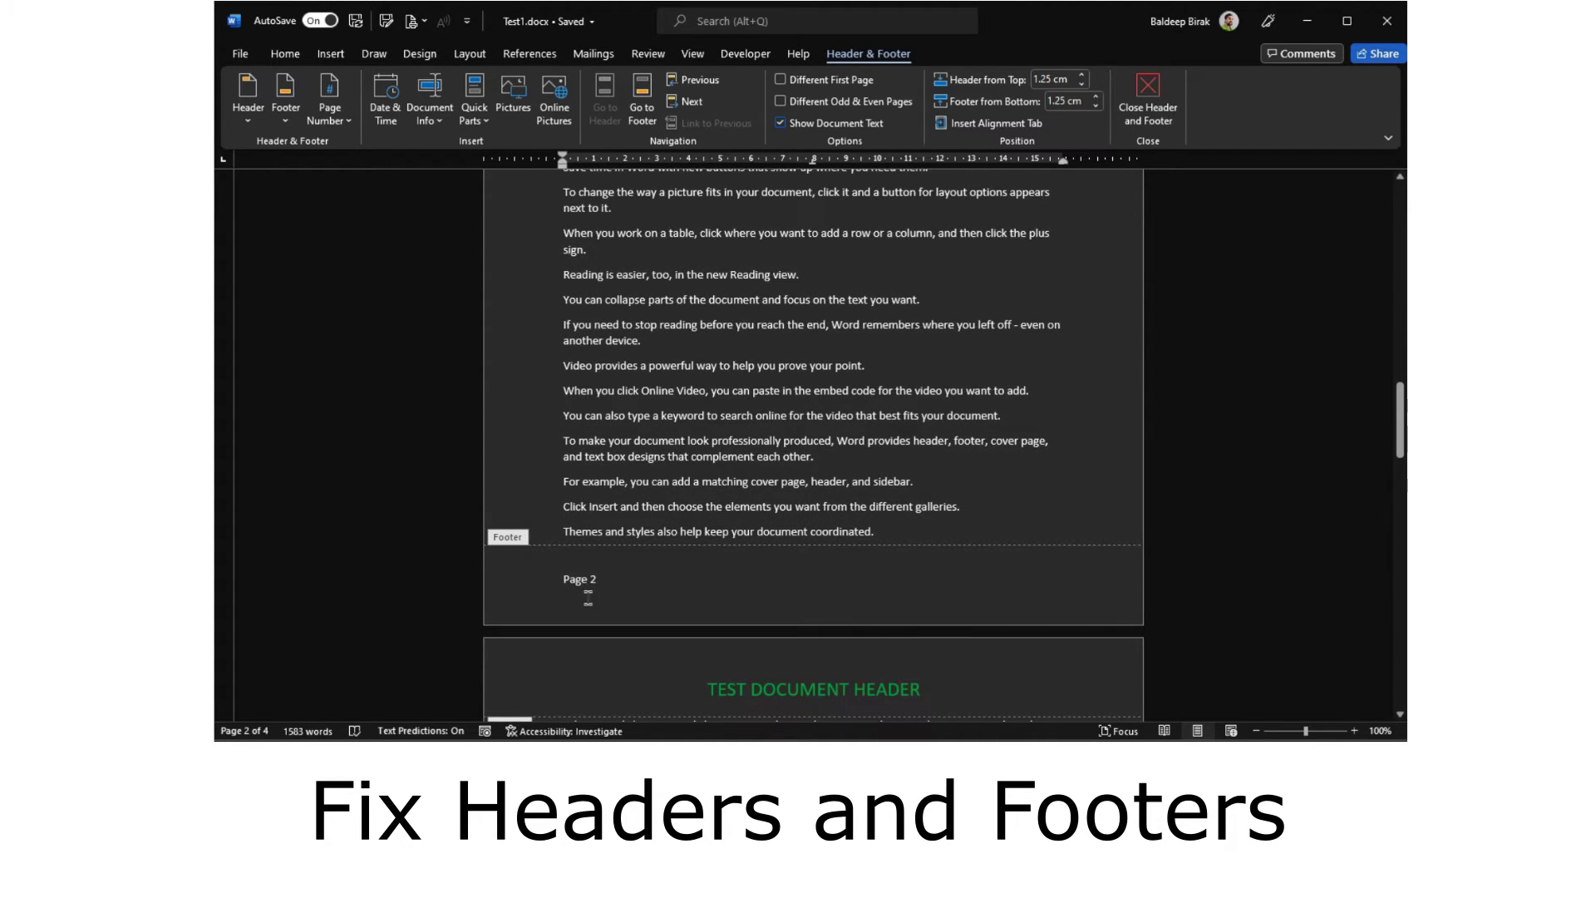
scroll(588, 603, down, 7)
scroll(588, 602, down, 20)
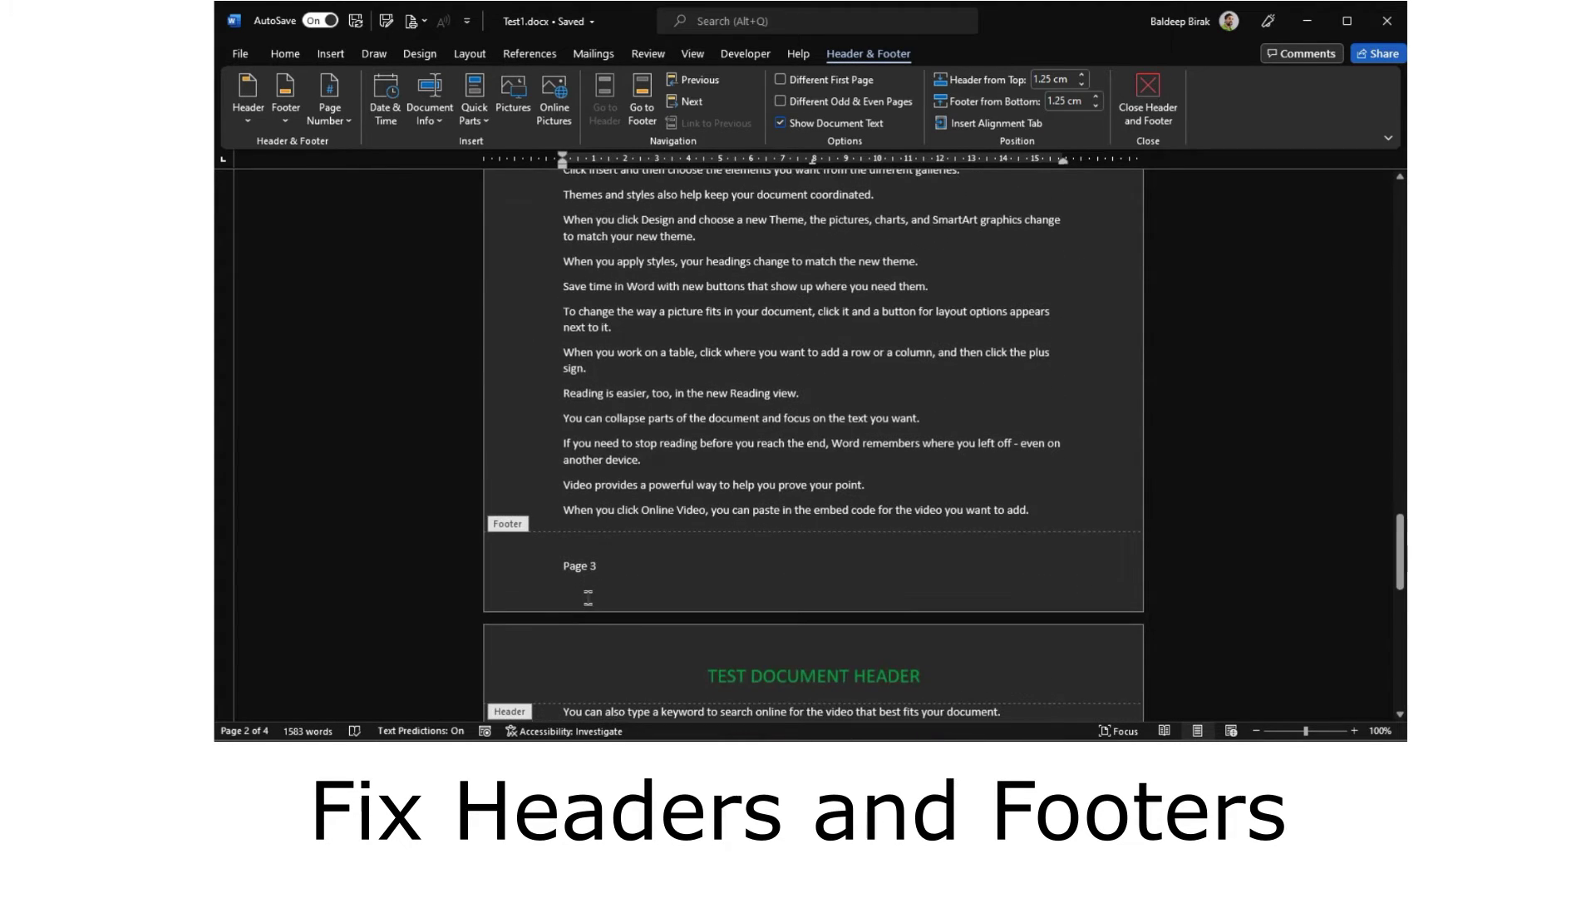
scroll(588, 603, down, 5)
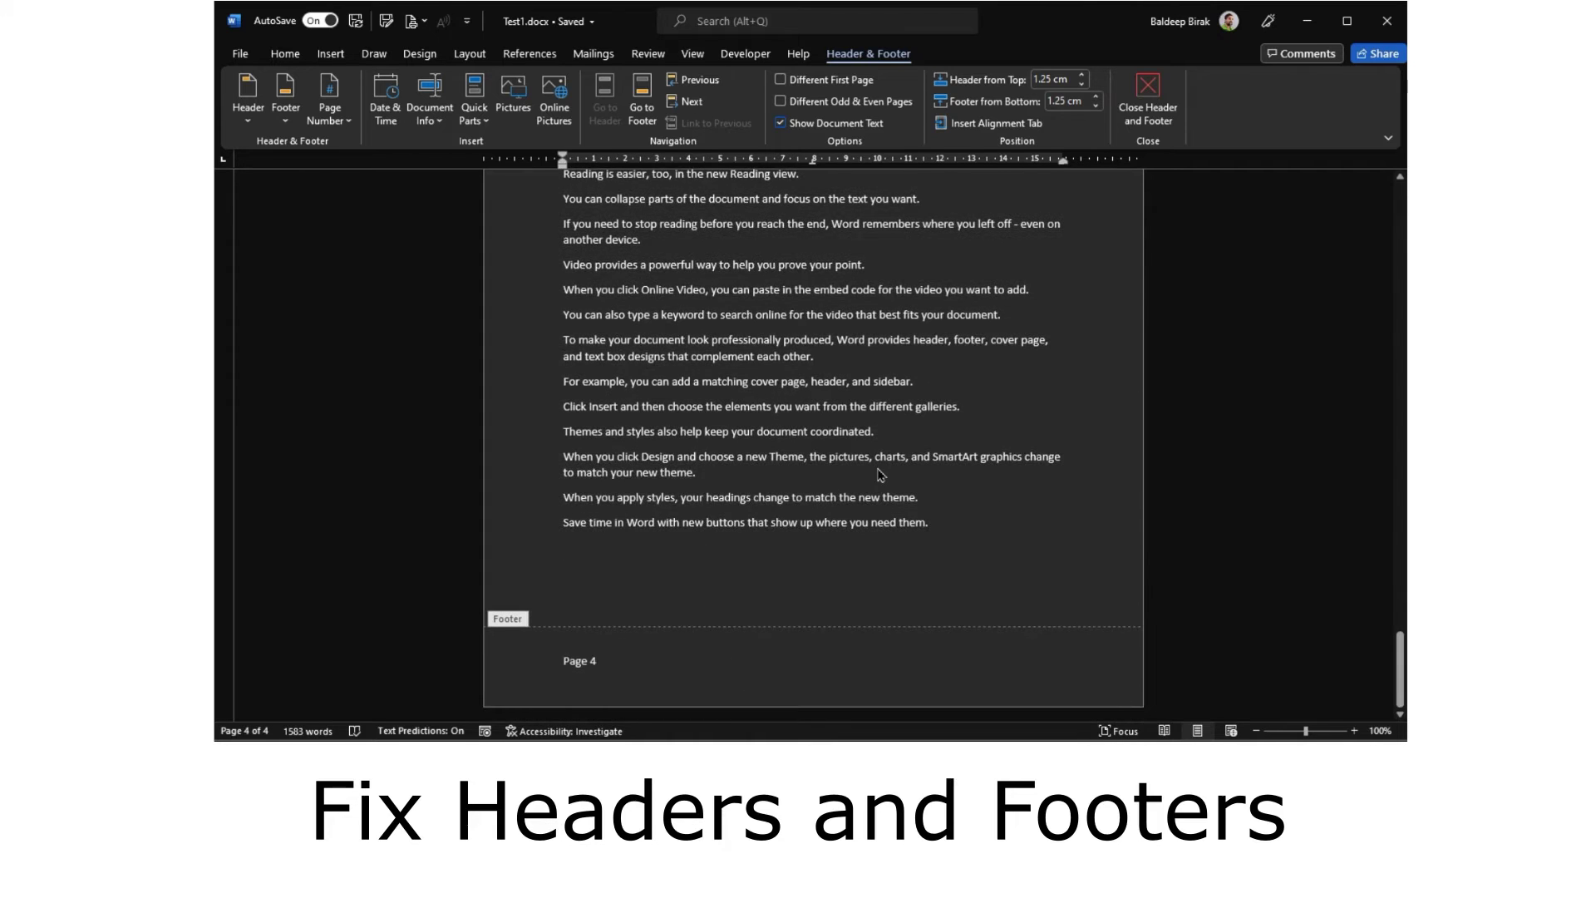
scroll(881, 475, up, 10)
click(648, 350)
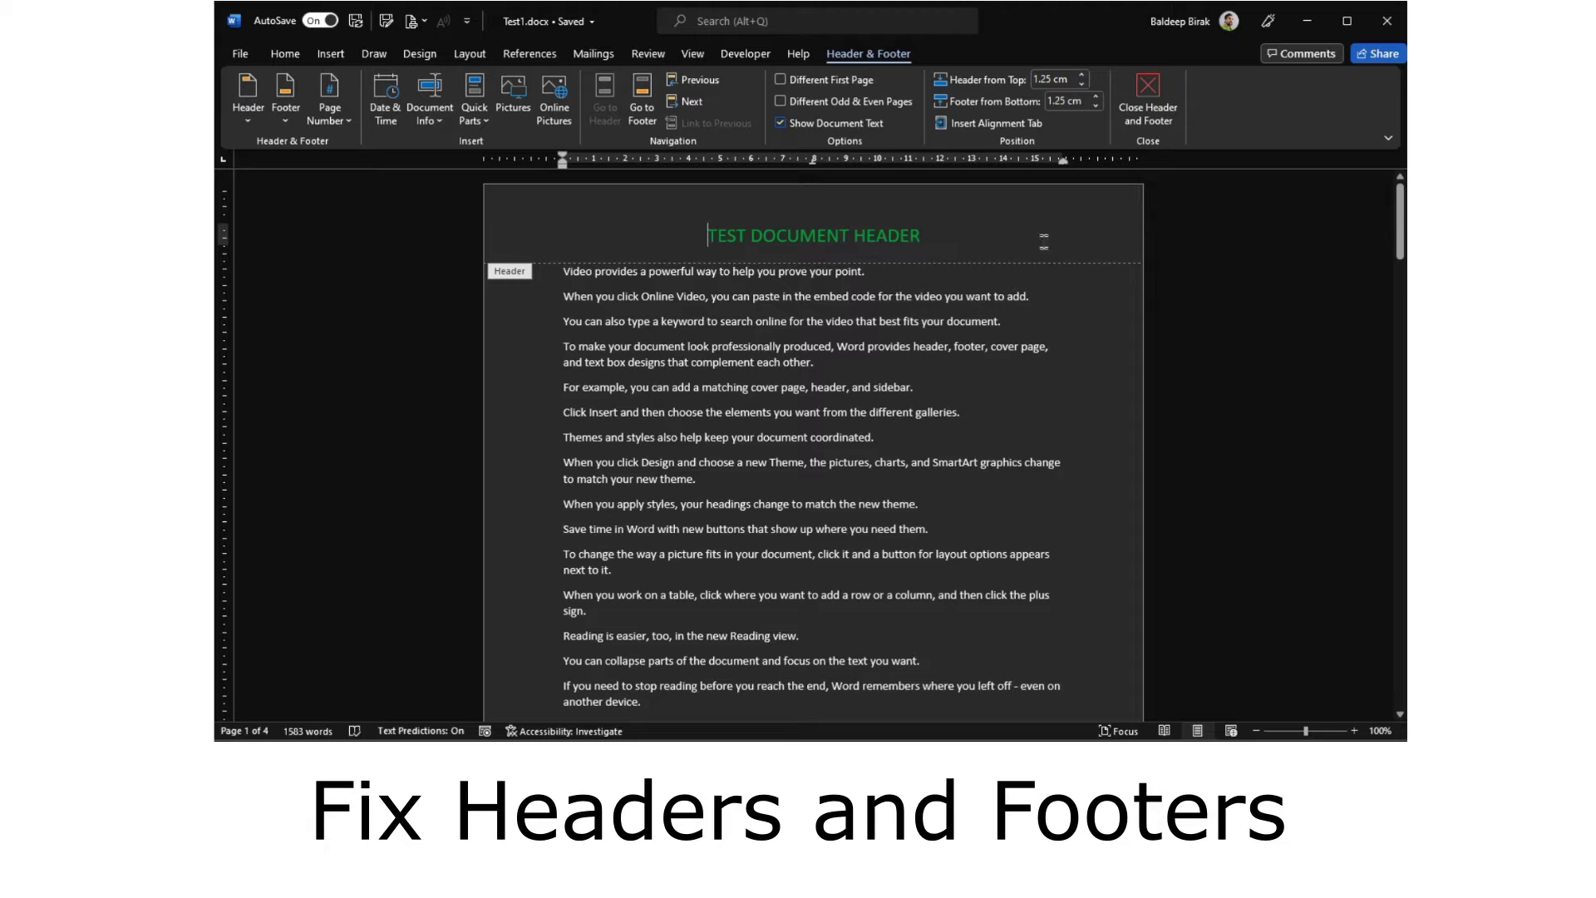
- Check page 1's footer, then switch Test1.docx to Draft view with Alt+W, E
scroll(942, 339, down, 8)
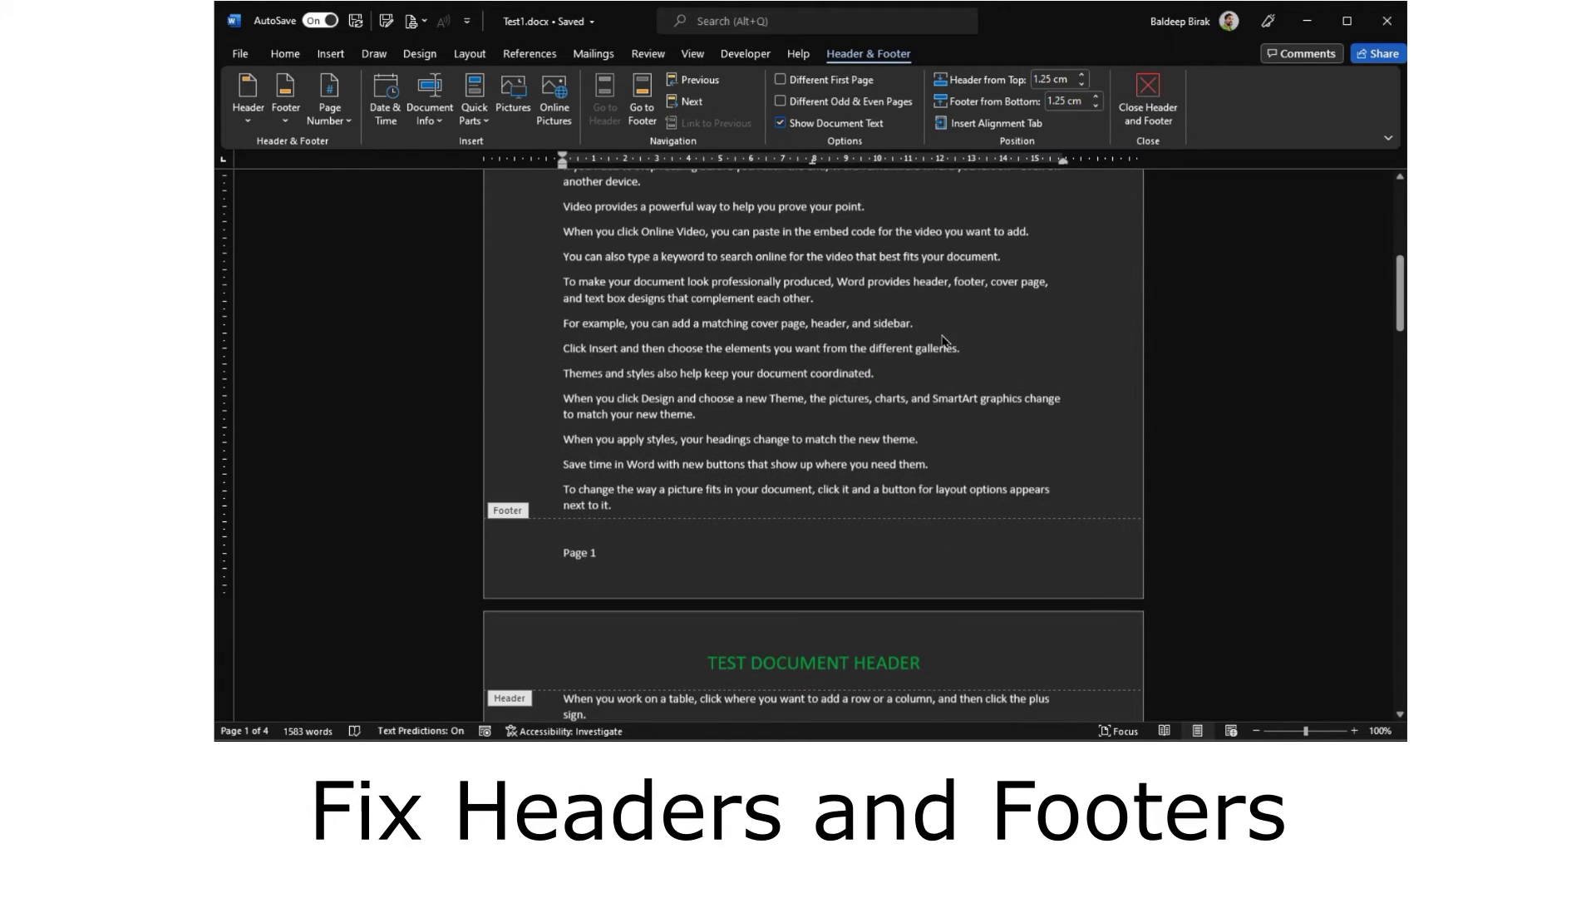
scroll(992, 606, up, 8)
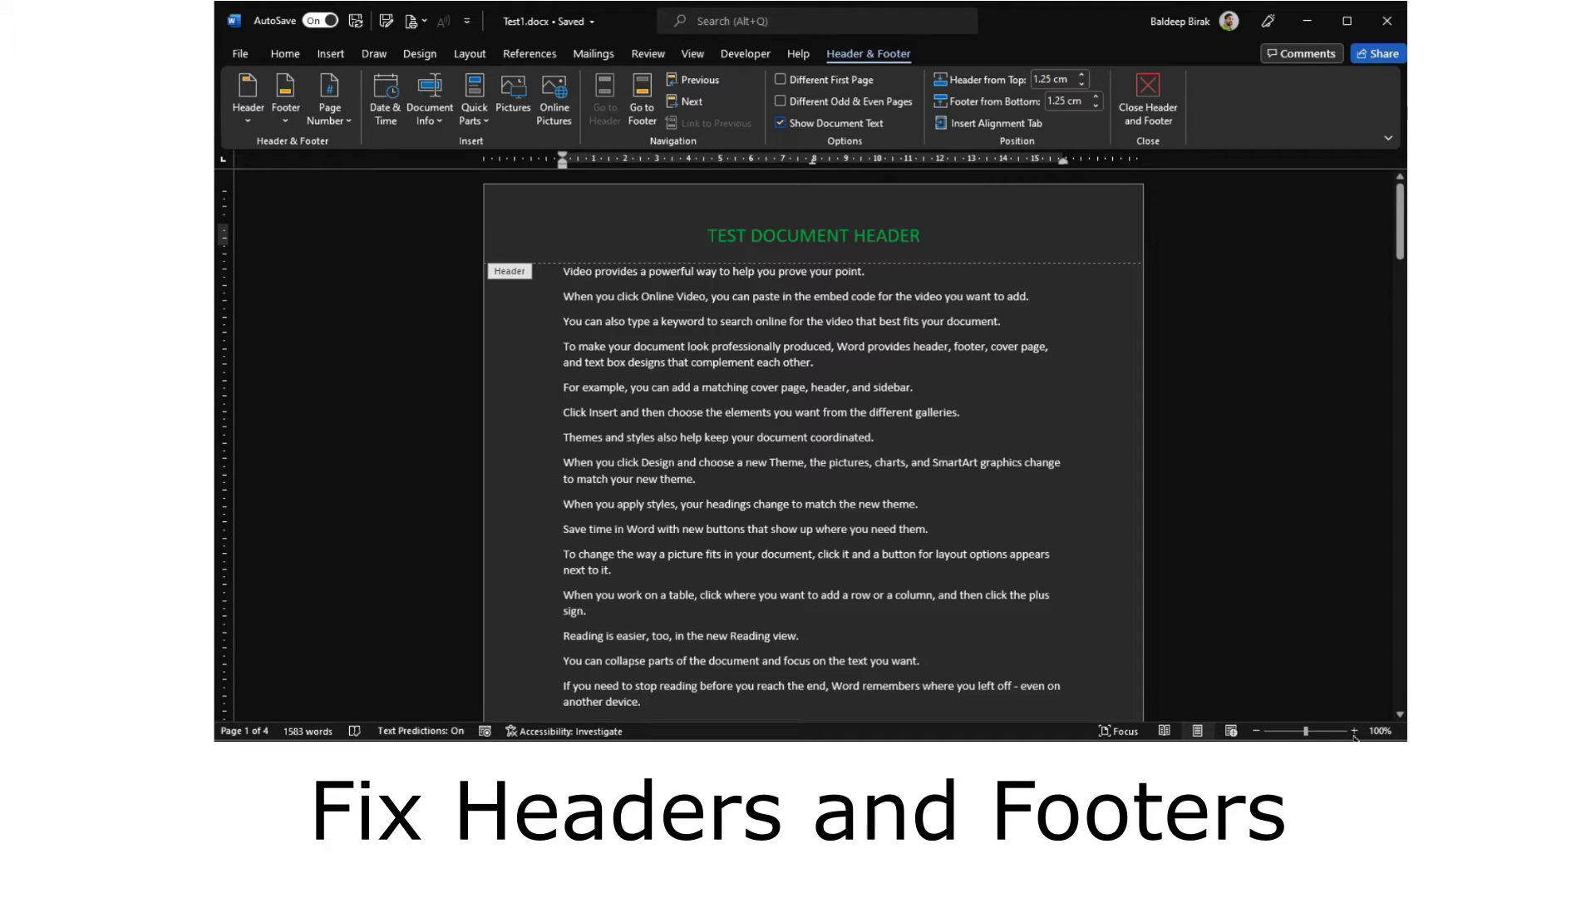
key(alt+w)
key(e)
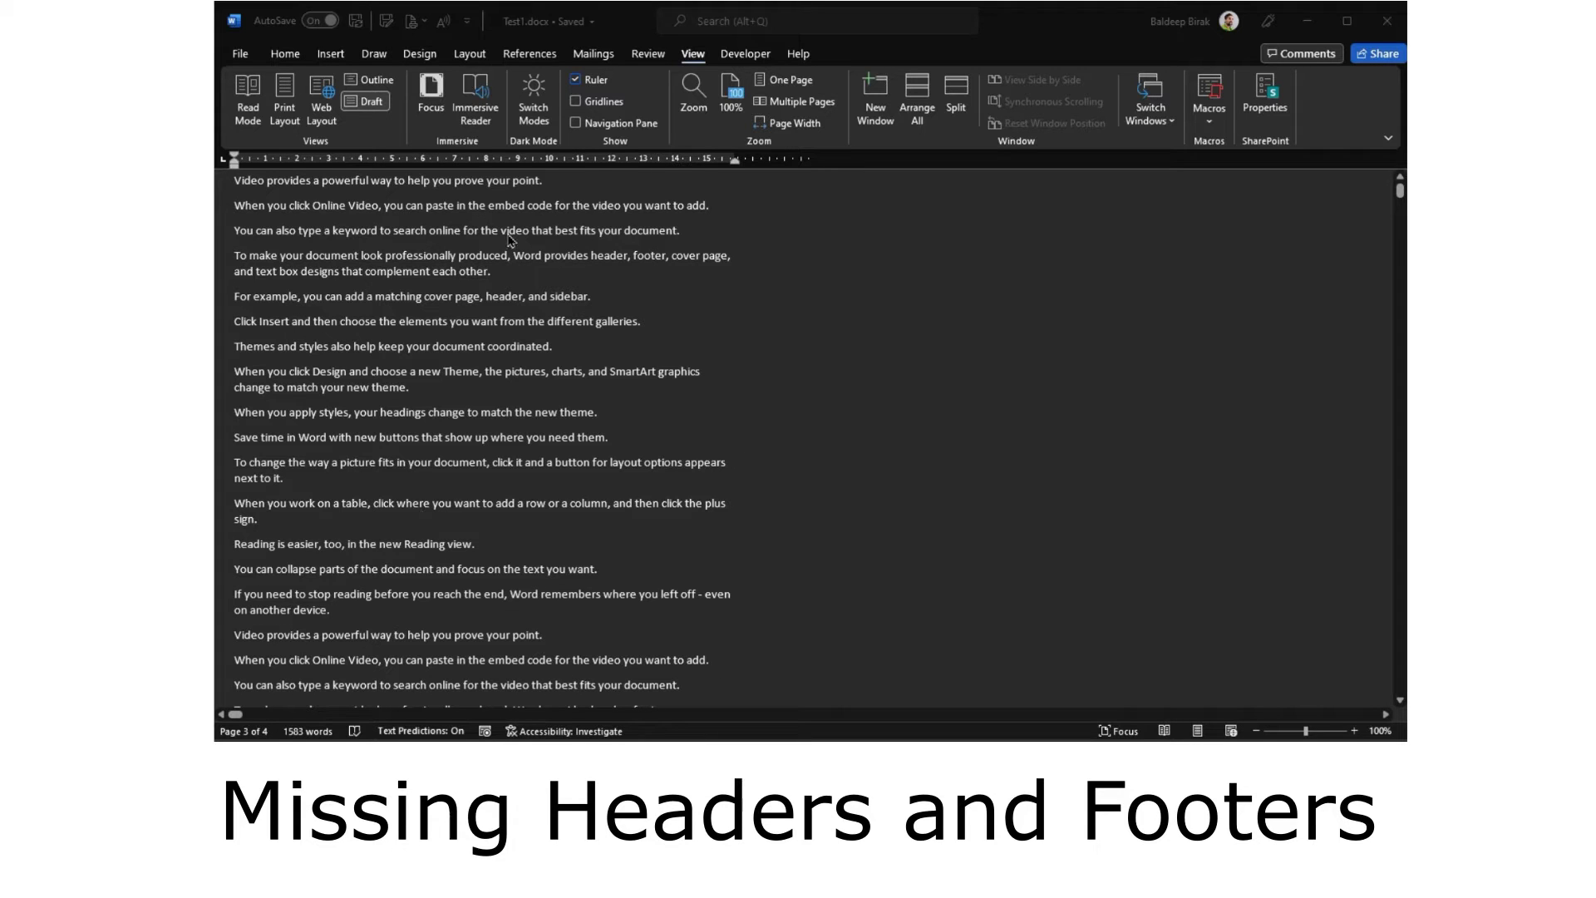
scroll(381, 594, down, 2)
scroll(381, 593, down, 4)
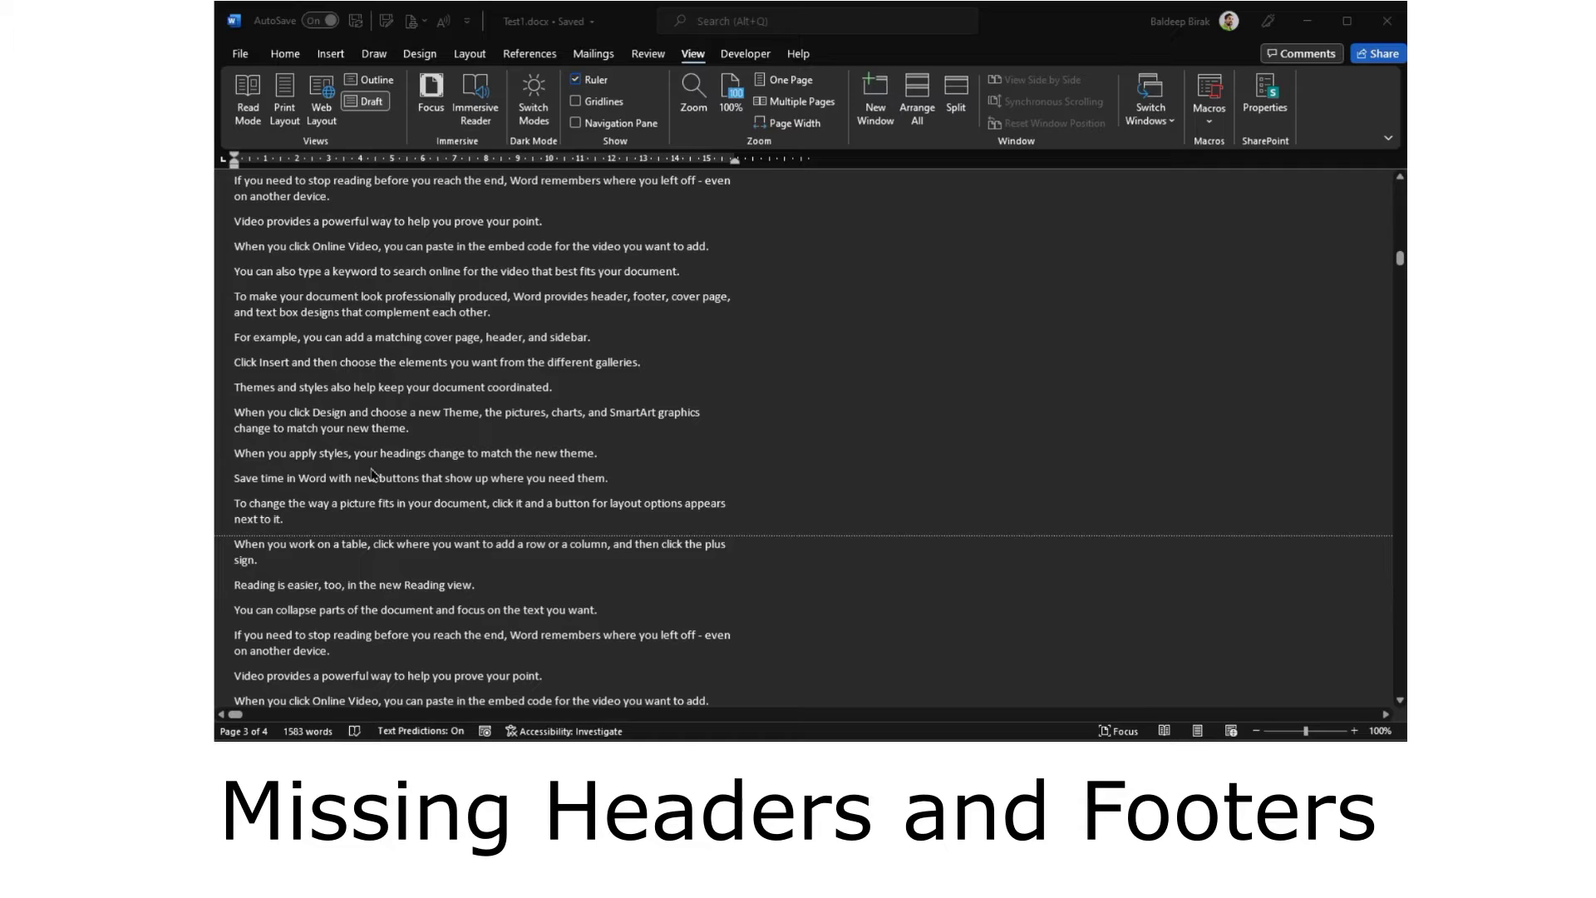
click(399, 573)
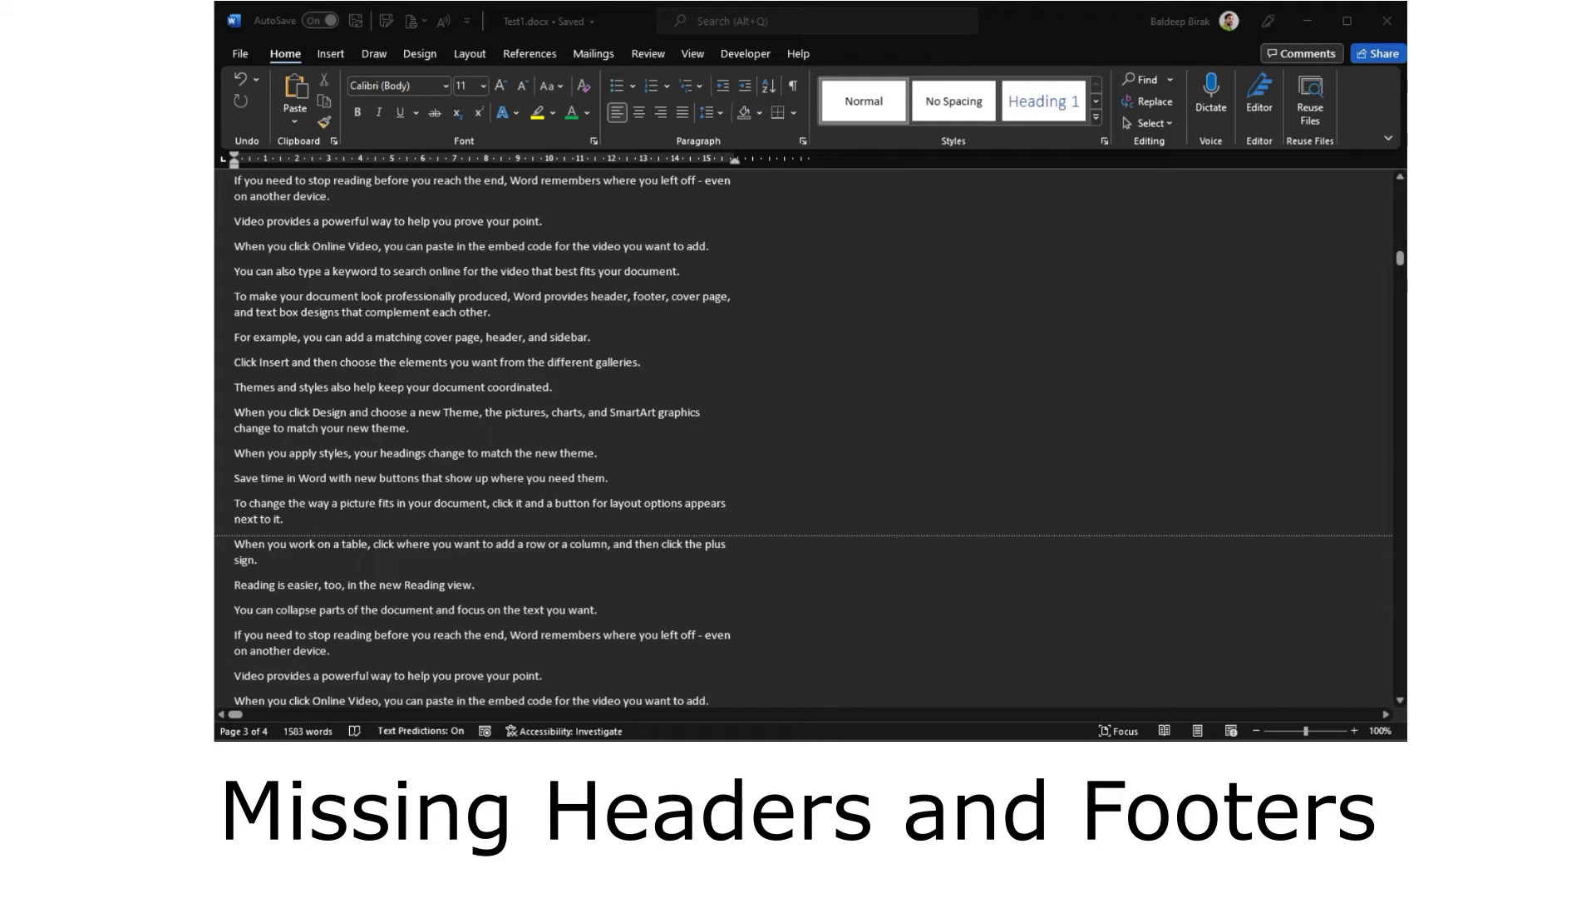
scroll(540, 482, down, 1)
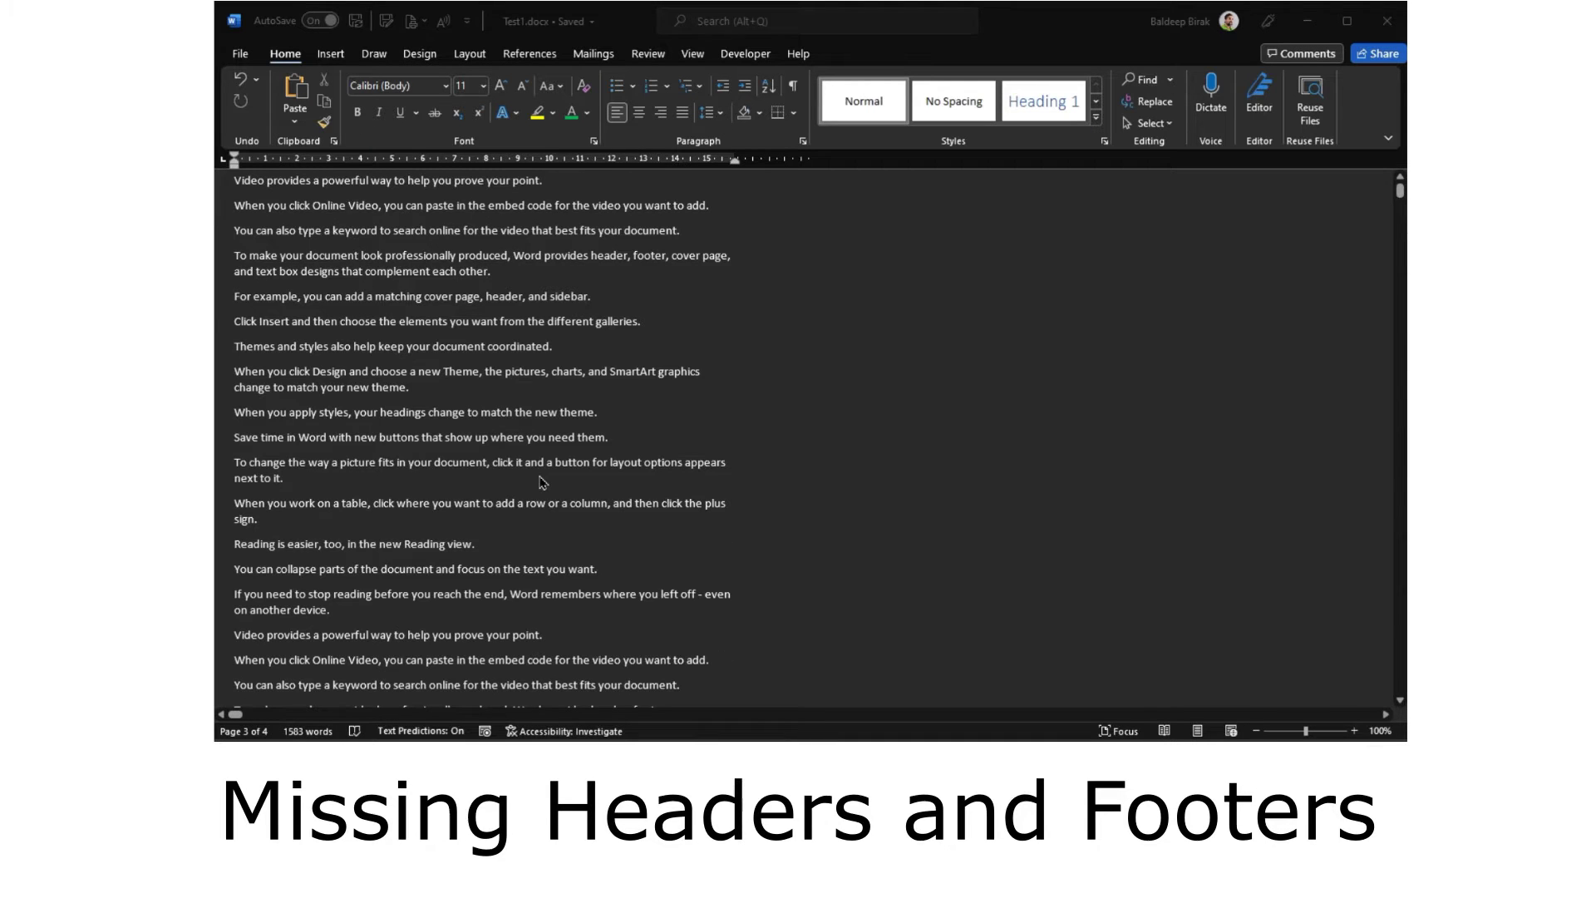
scroll(542, 482, down, 10)
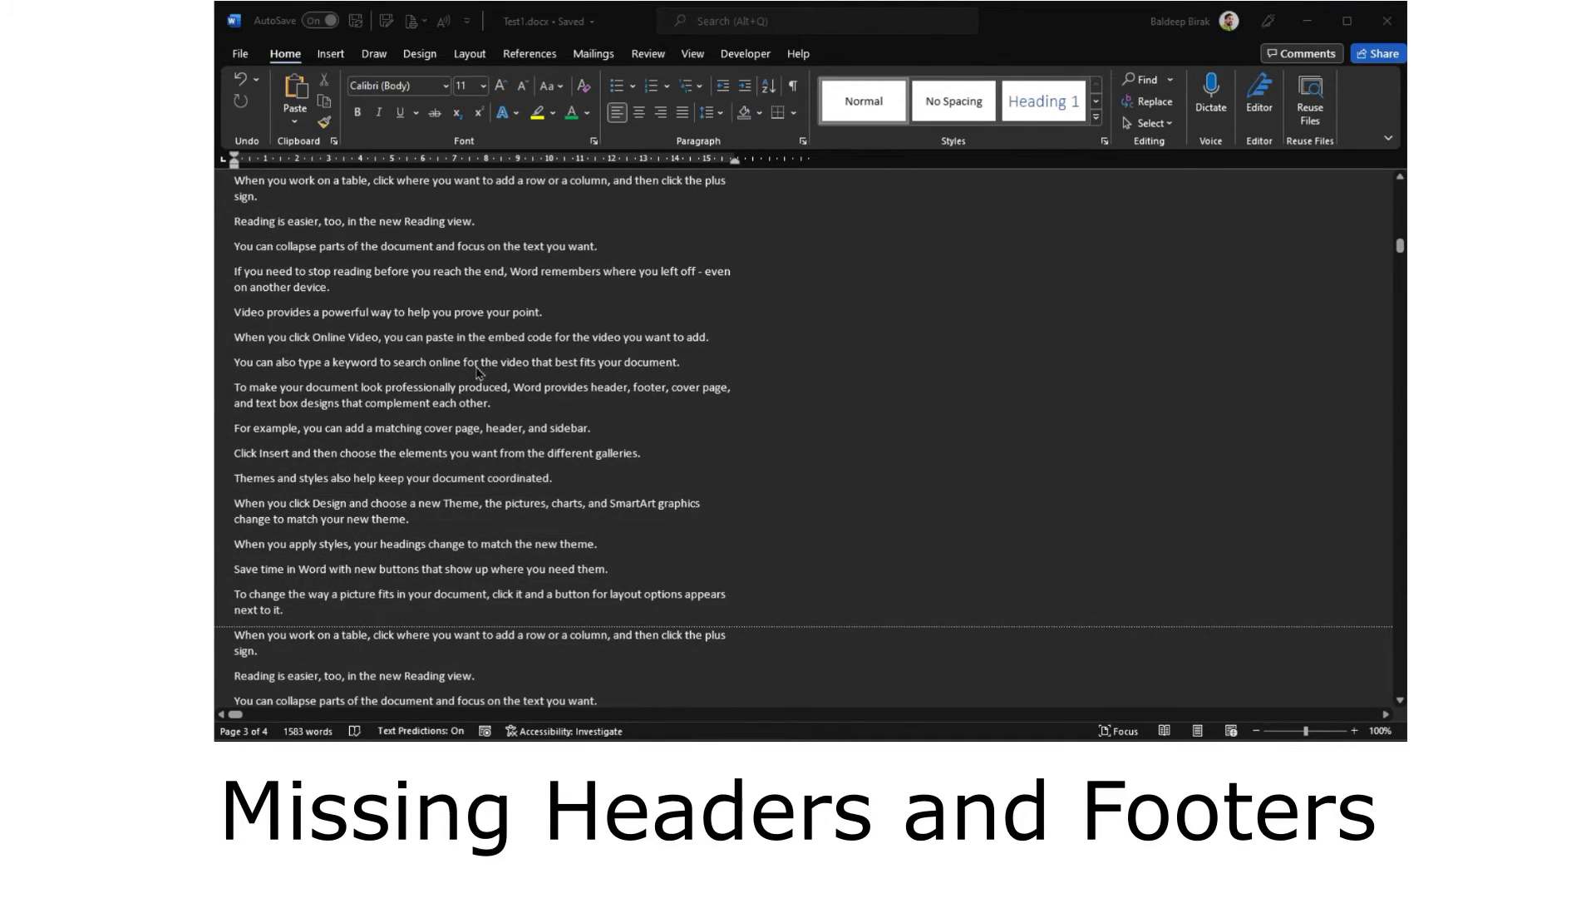
click(252, 629)
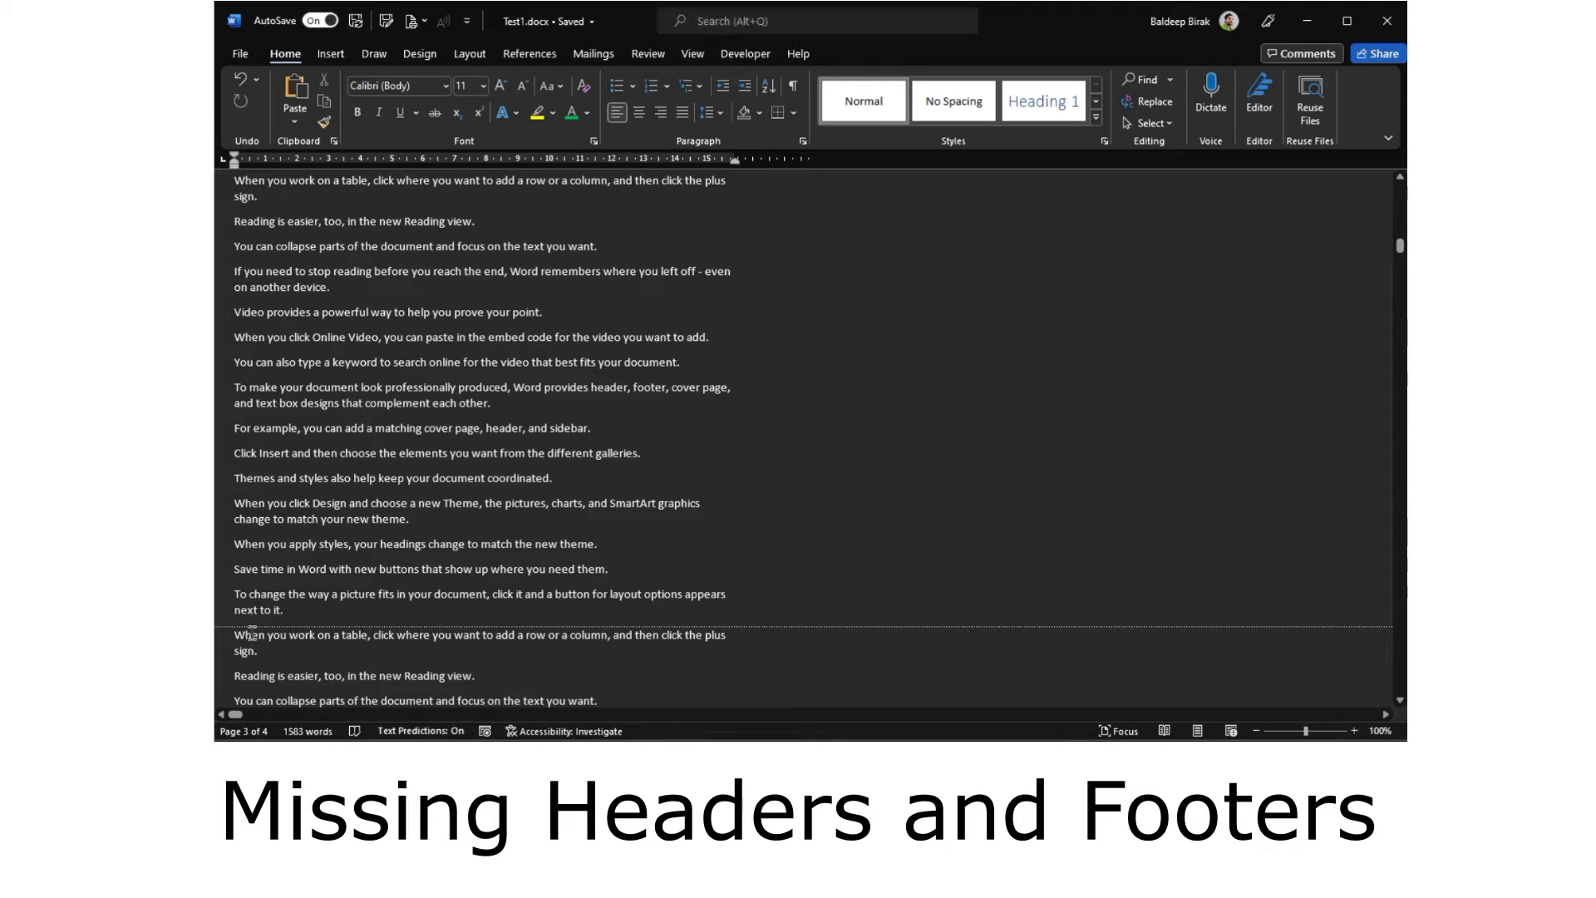
drag(260, 610, 260, 652)
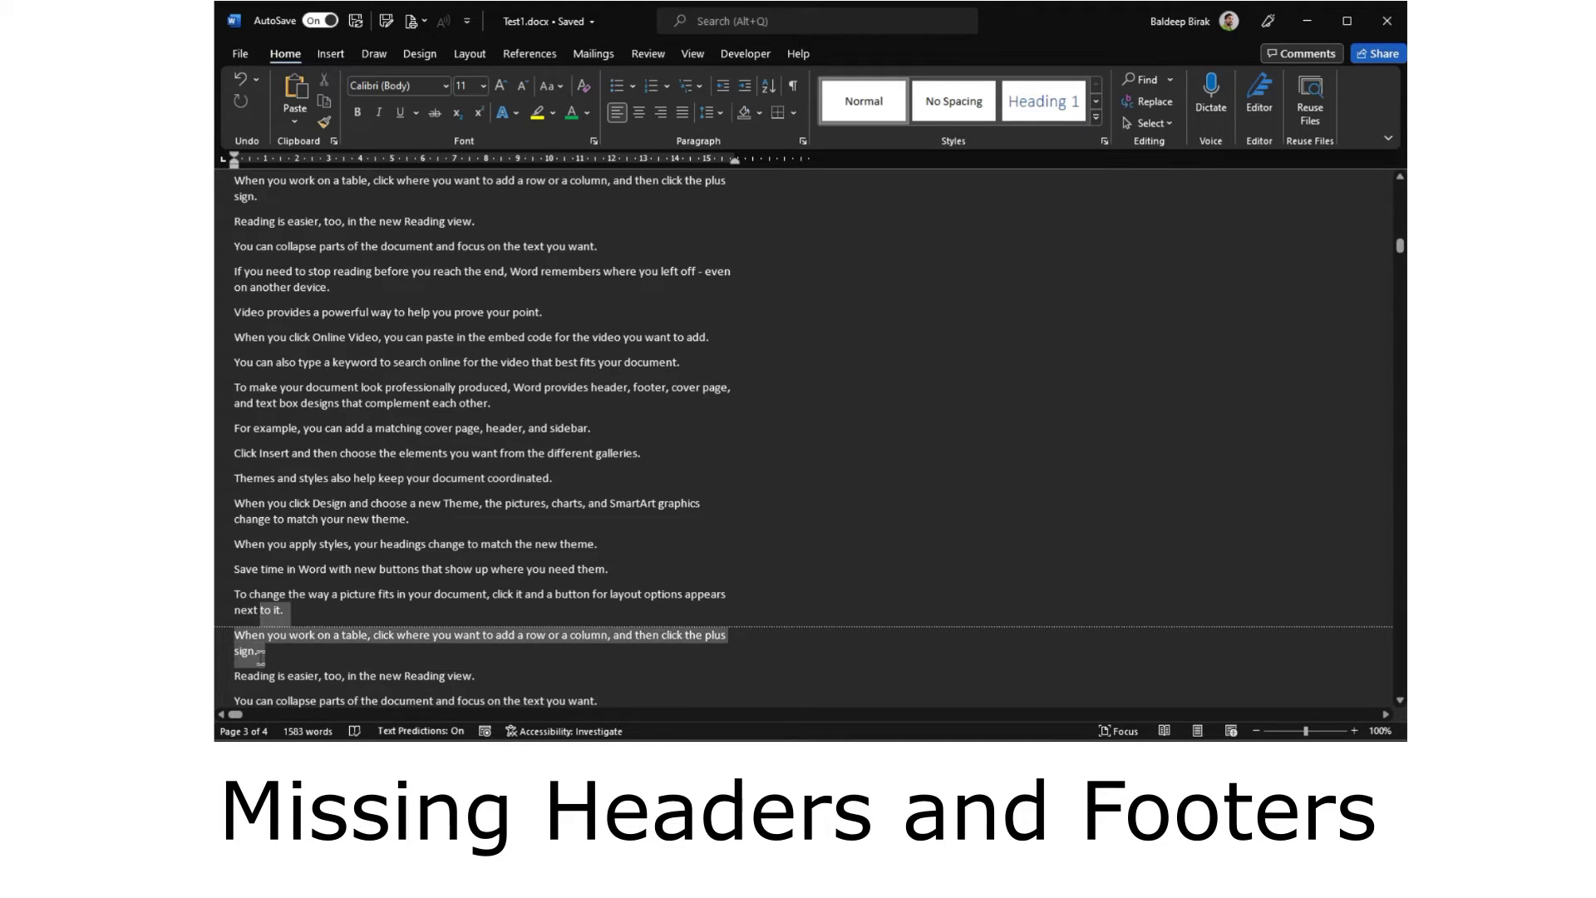
click(272, 595)
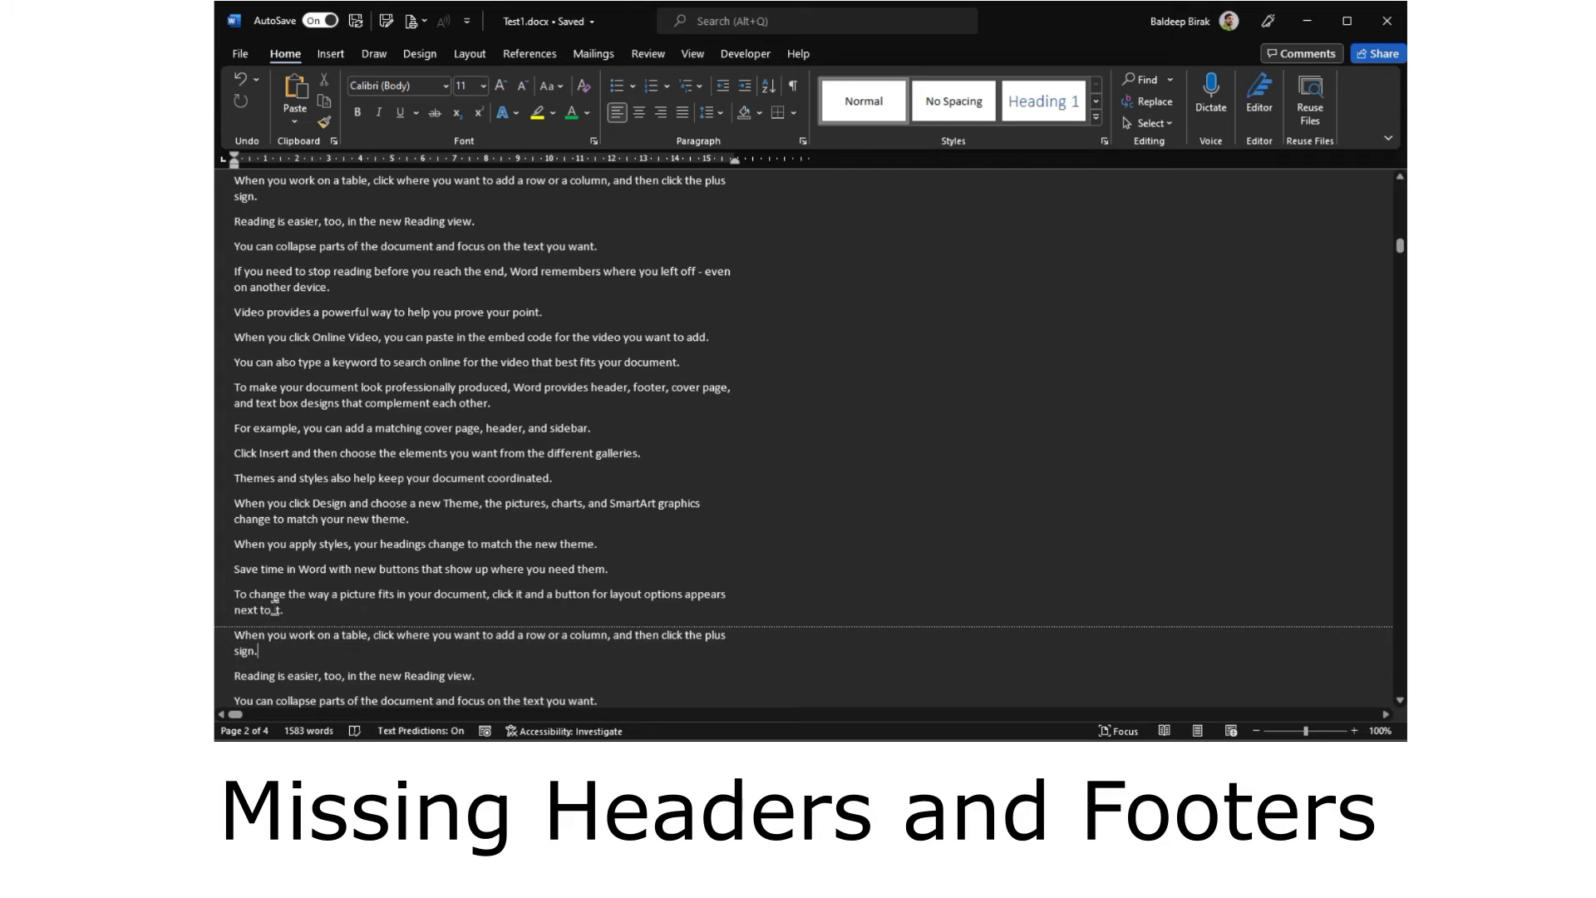
scroll(285, 688, down, 10)
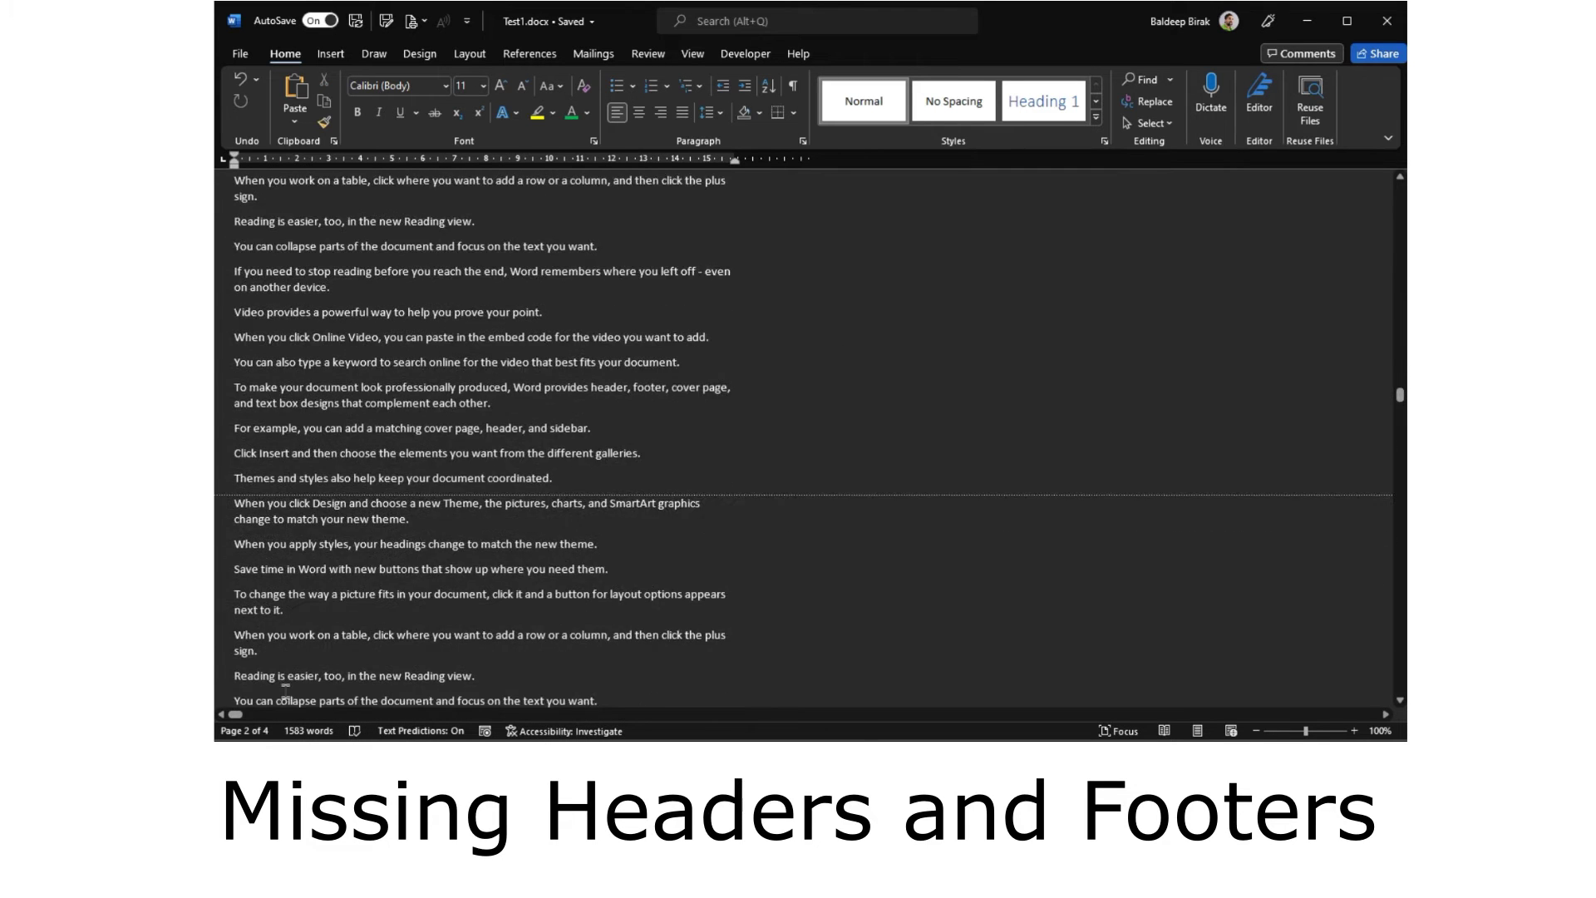
scroll(286, 688, down, 1)
click(267, 438)
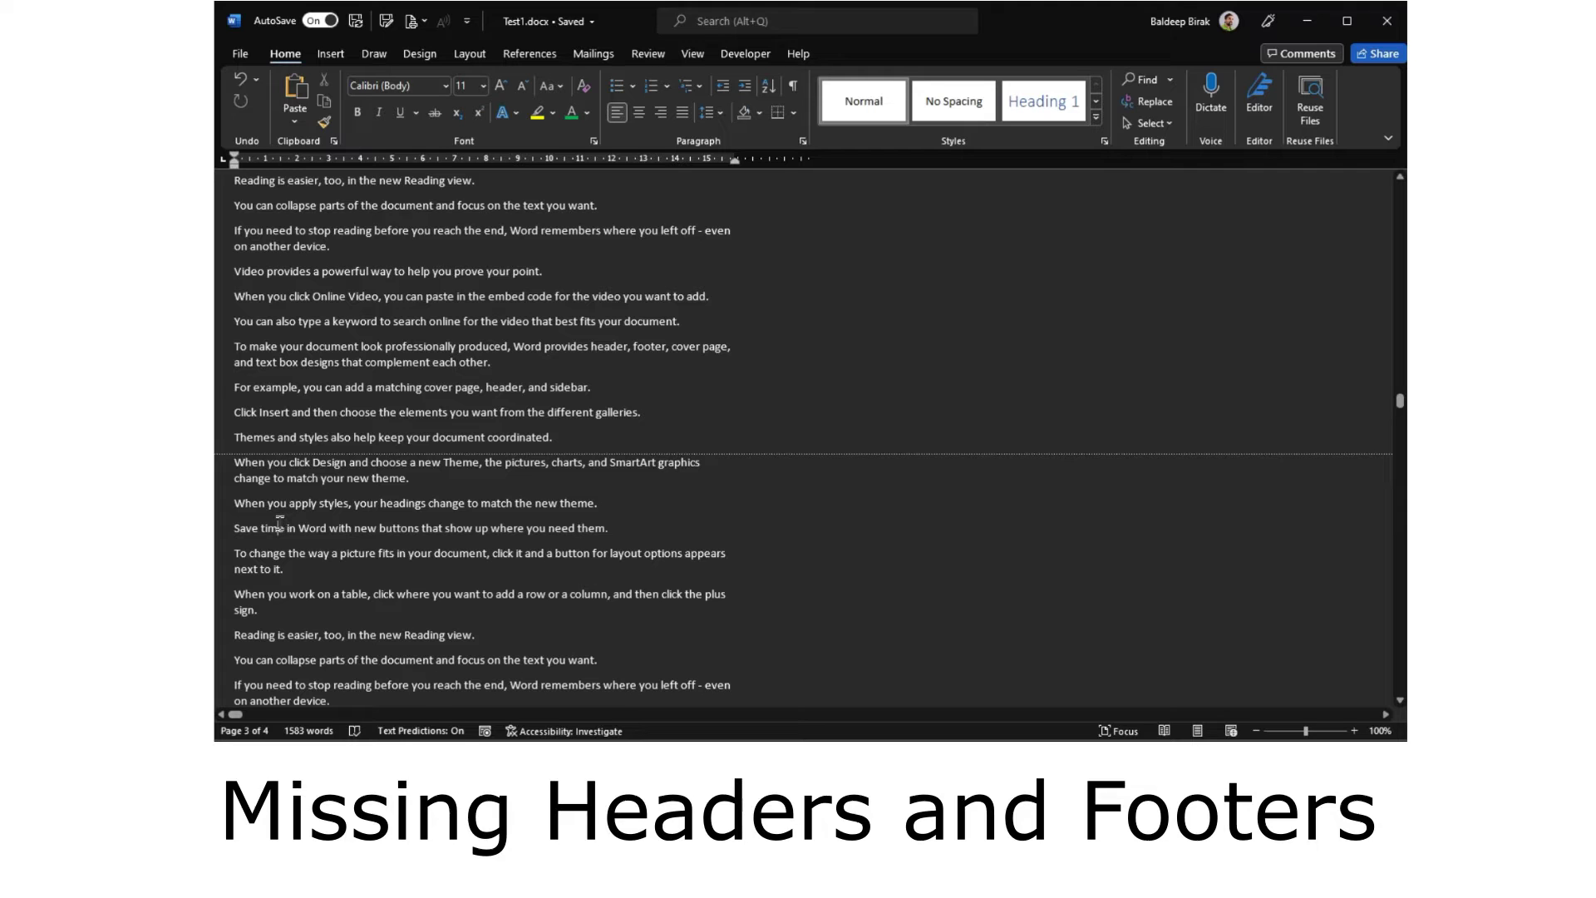
scroll(279, 524, down, 2)
scroll(387, 566, down, 5)
scroll(388, 565, down, 9)
click(310, 445)
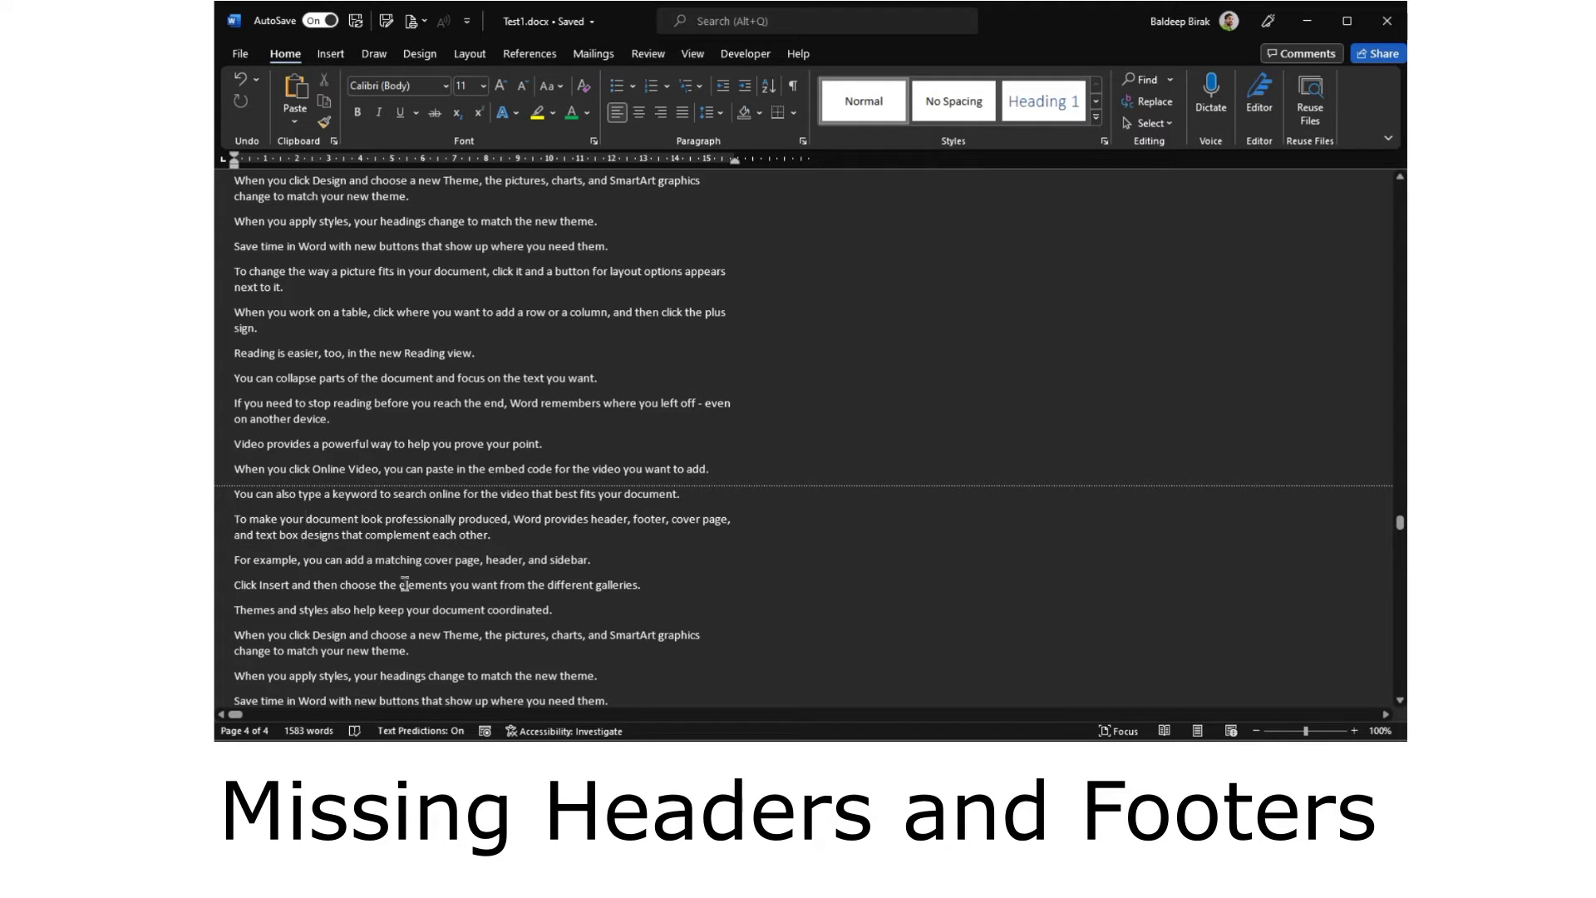
scroll(584, 574, down, 6)
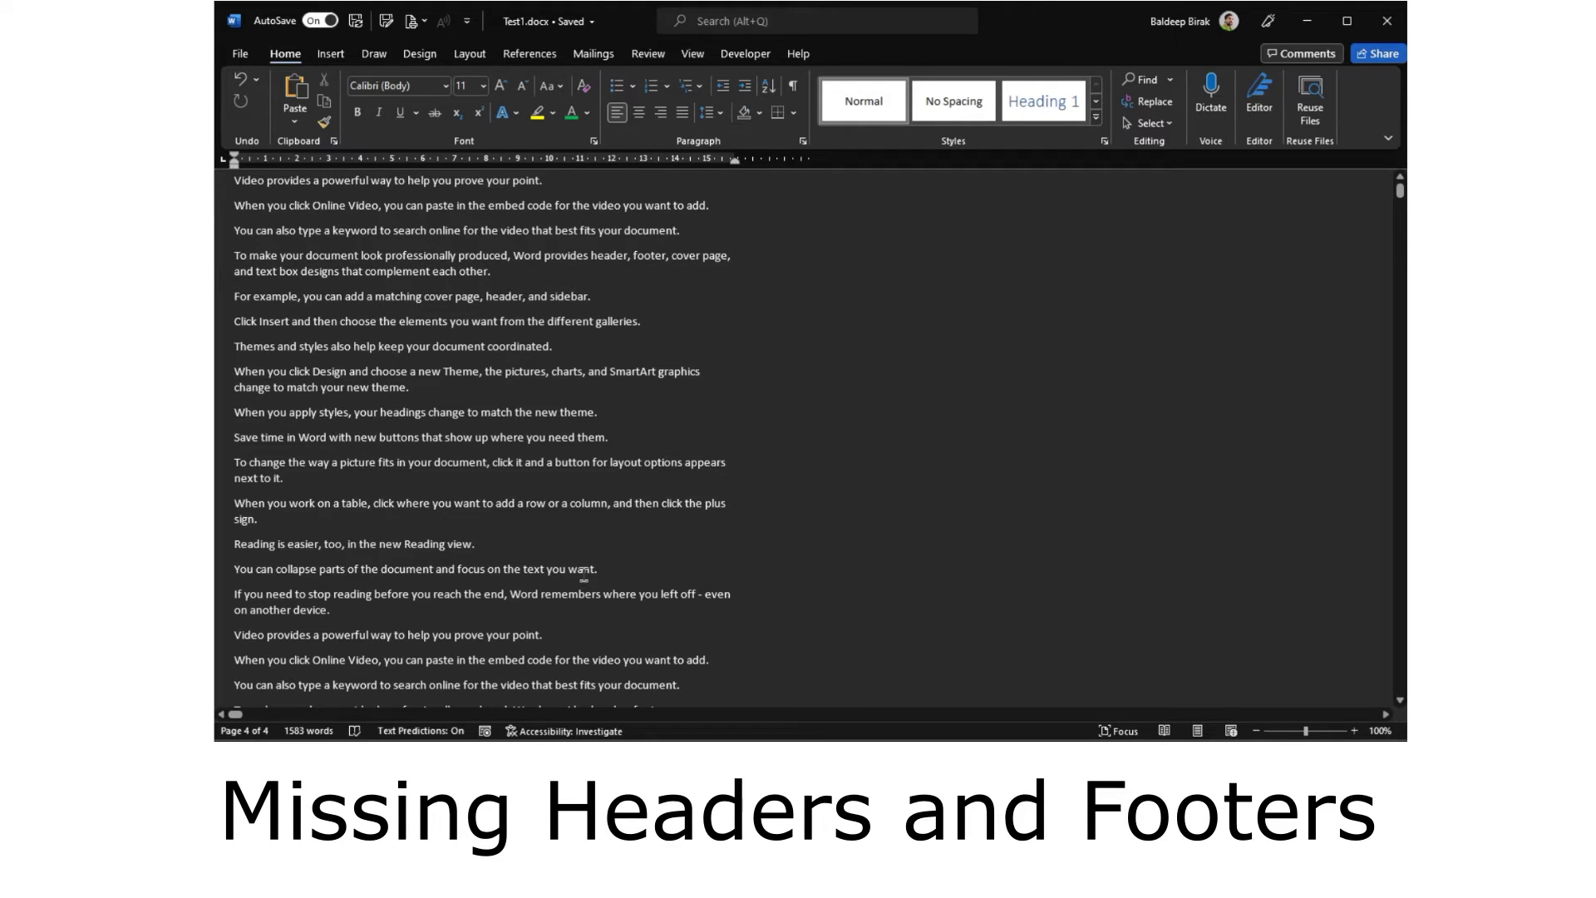
- Switch Test1.docx from Draft to Outline view, showing each paragraph as a body-text item
click(693, 55)
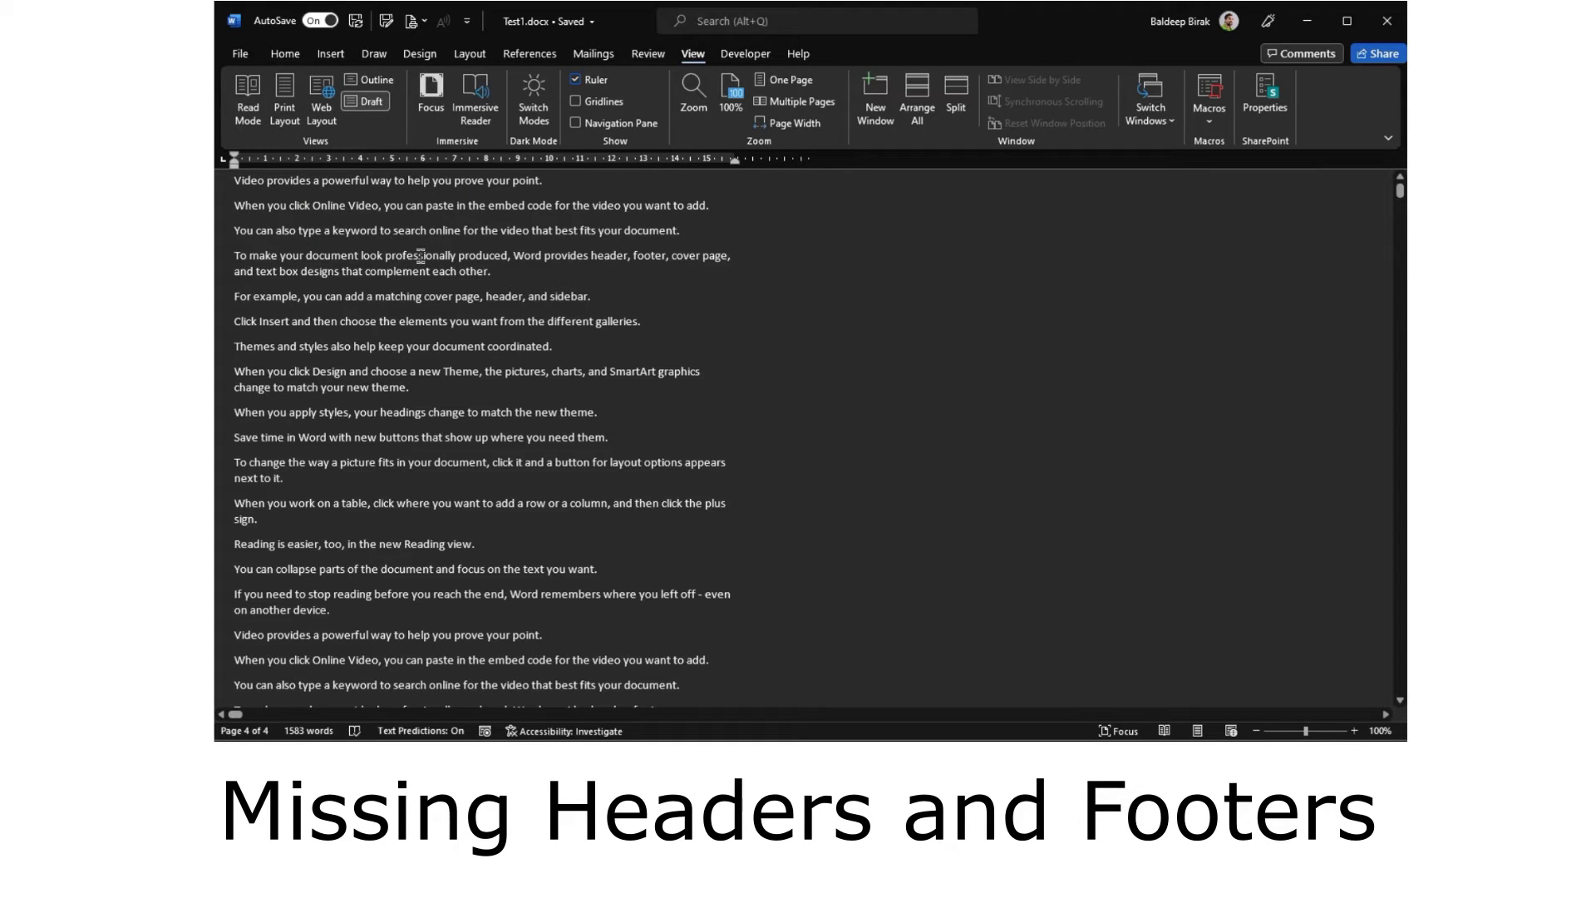
scroll(571, 443, down, 5)
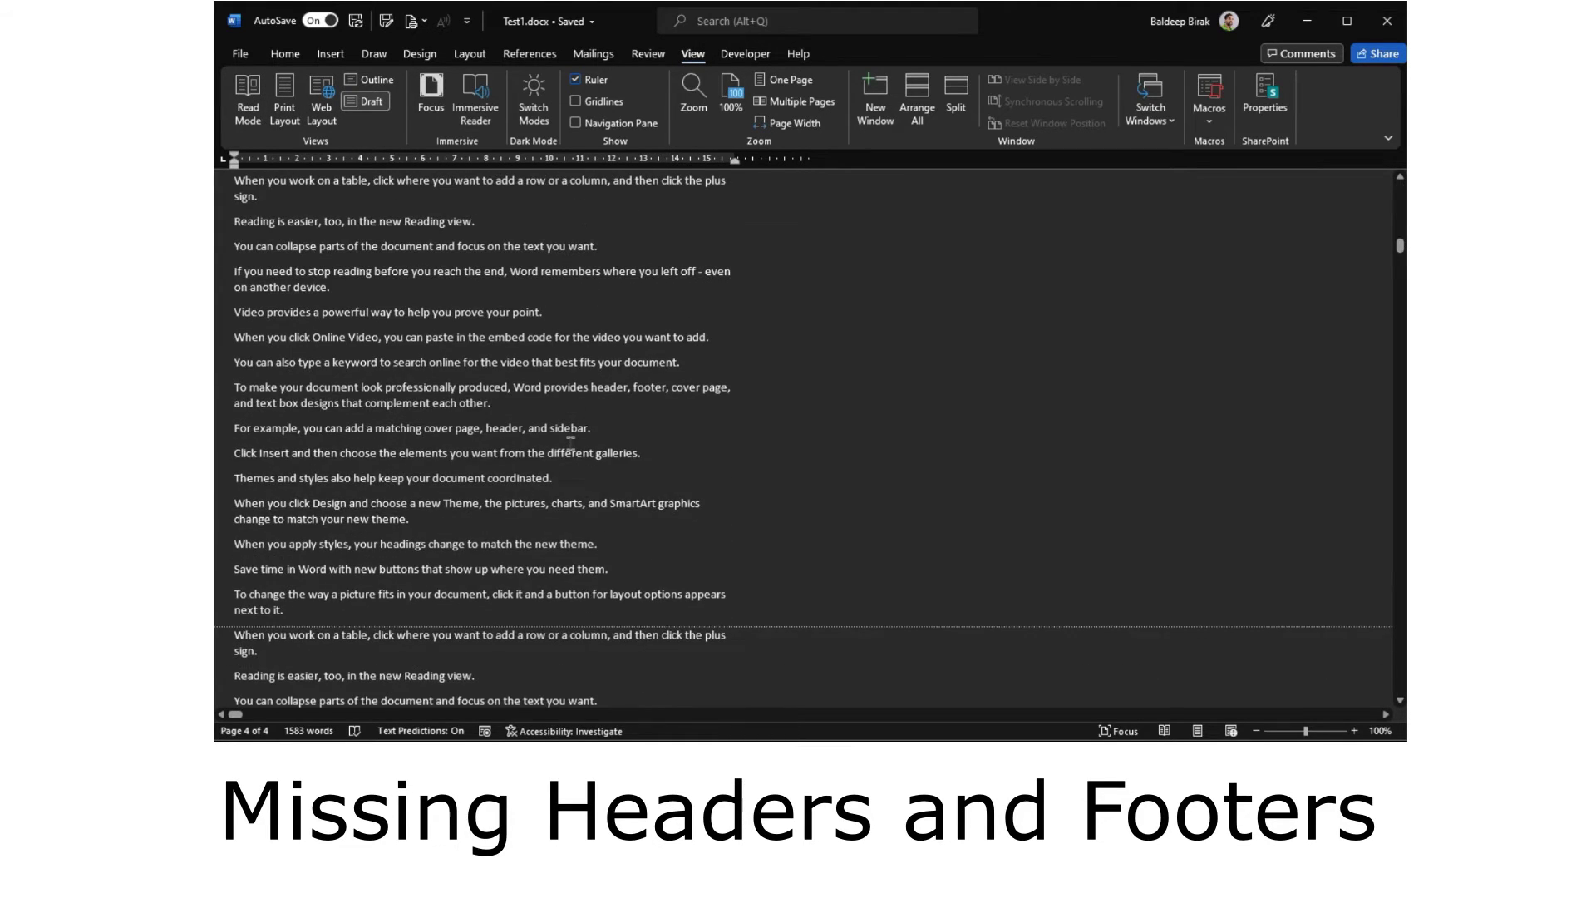
scroll(570, 439, down, 2)
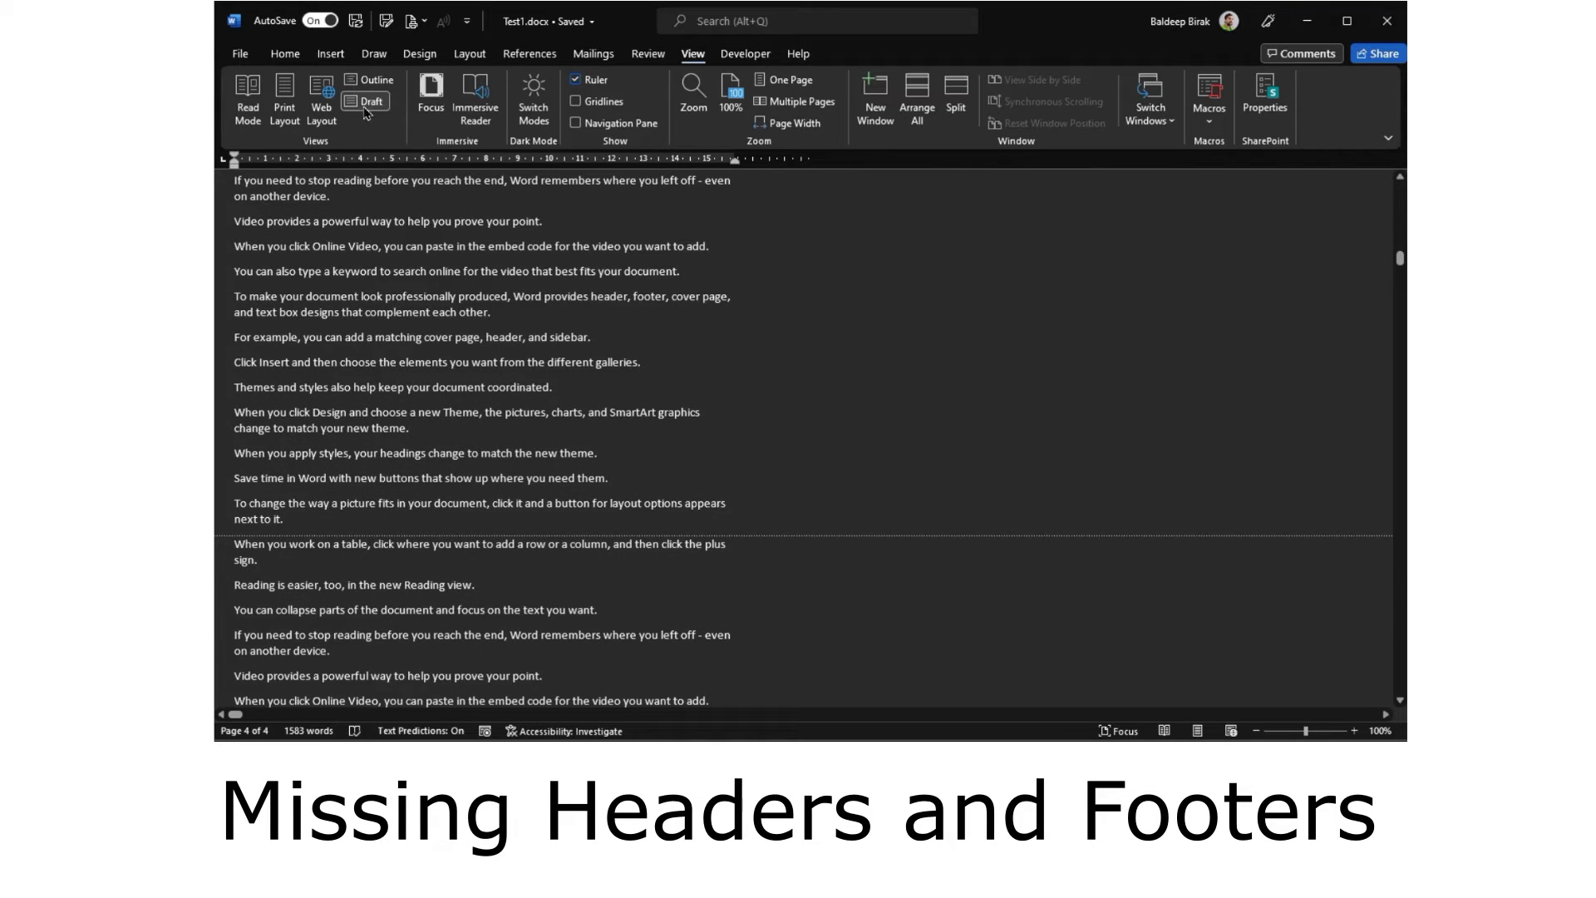
click(370, 80)
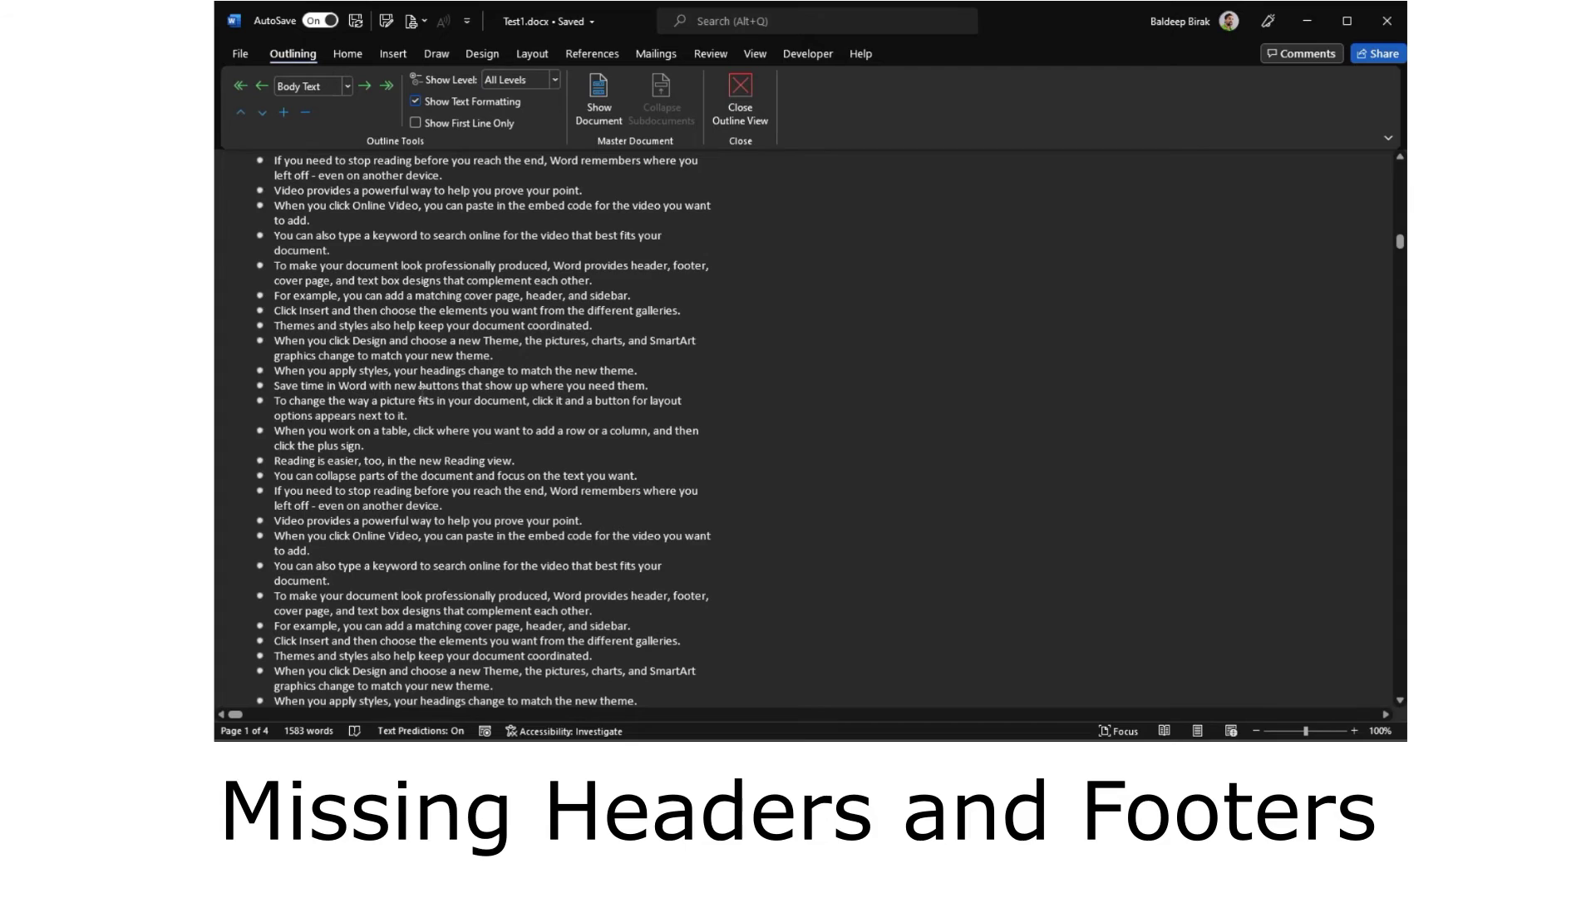
scroll(422, 388, up, 5)
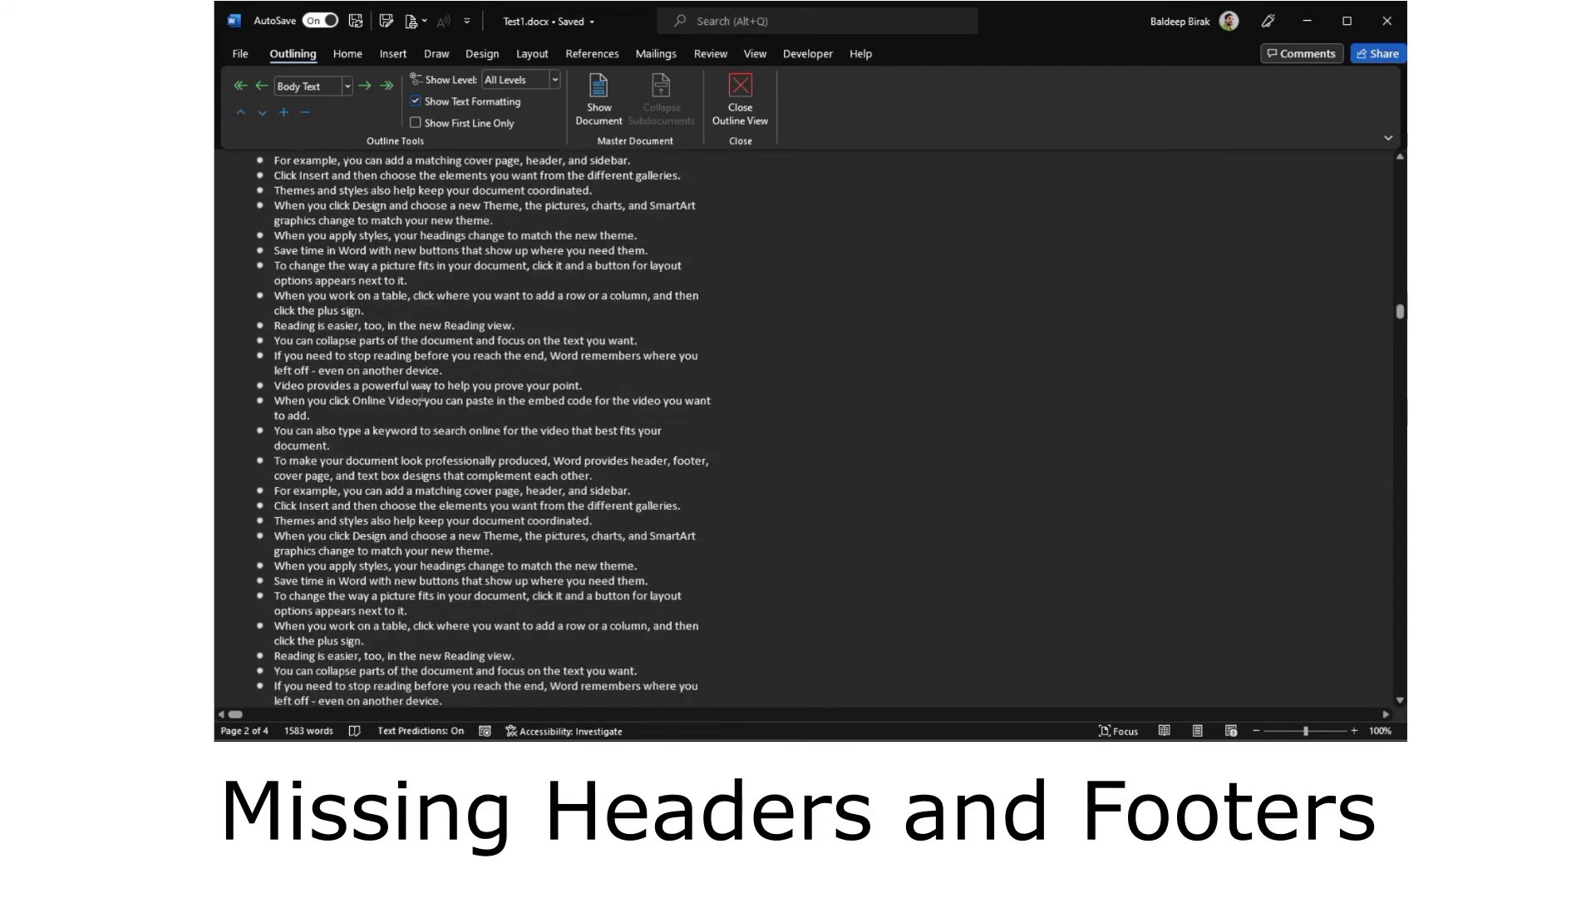
- Switch the document to Web Layout and scroll through its full-width text
click(760, 56)
click(321, 100)
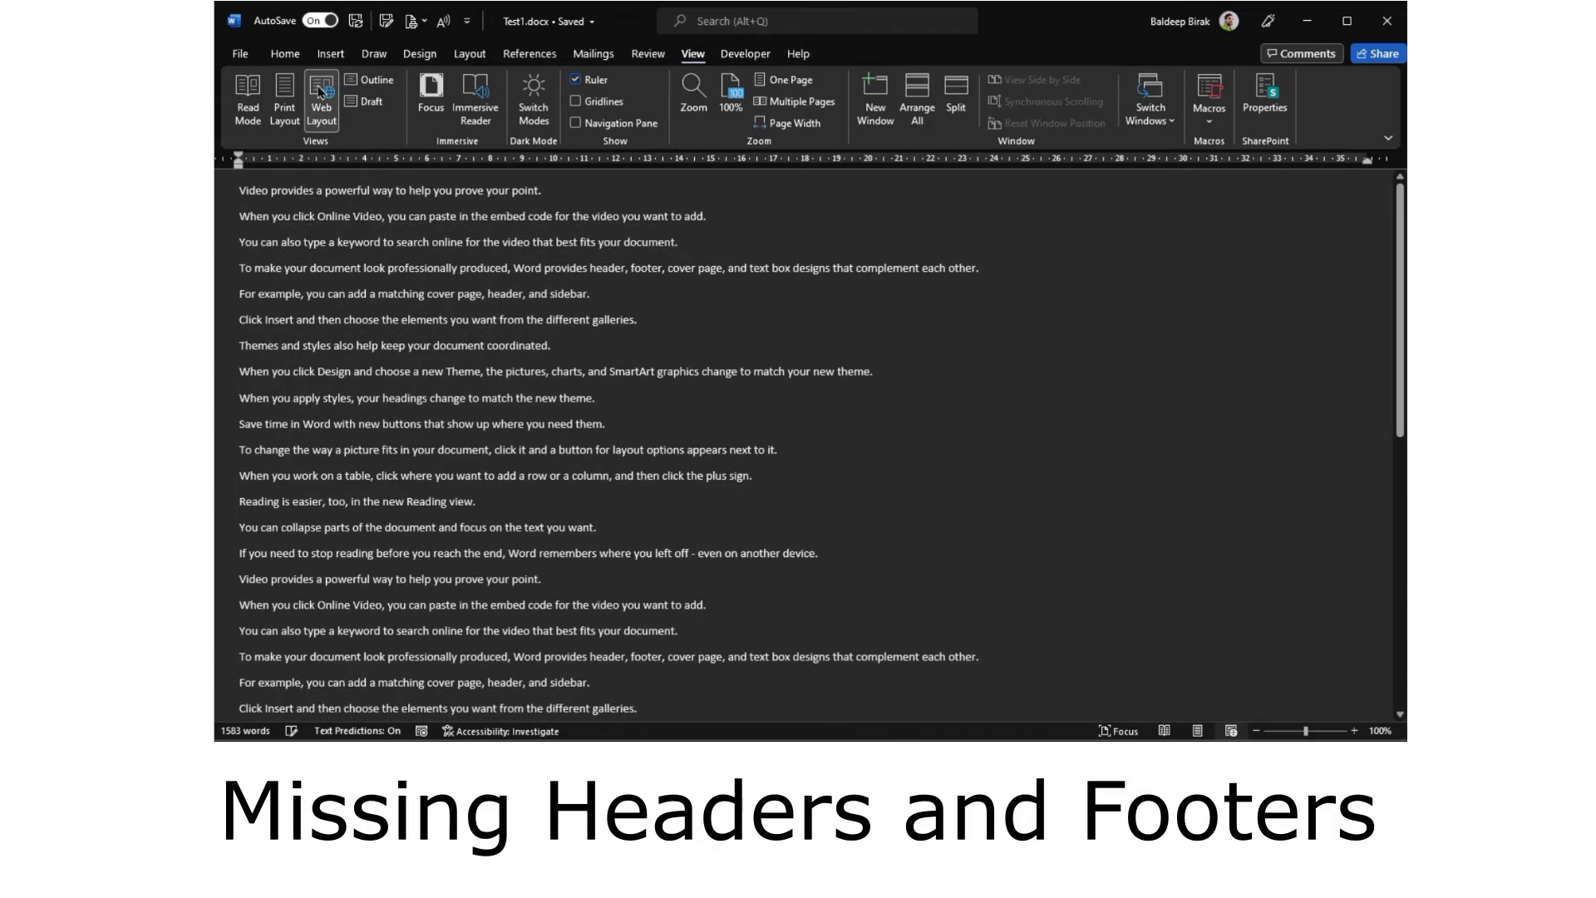
scroll(355, 499, down, 10)
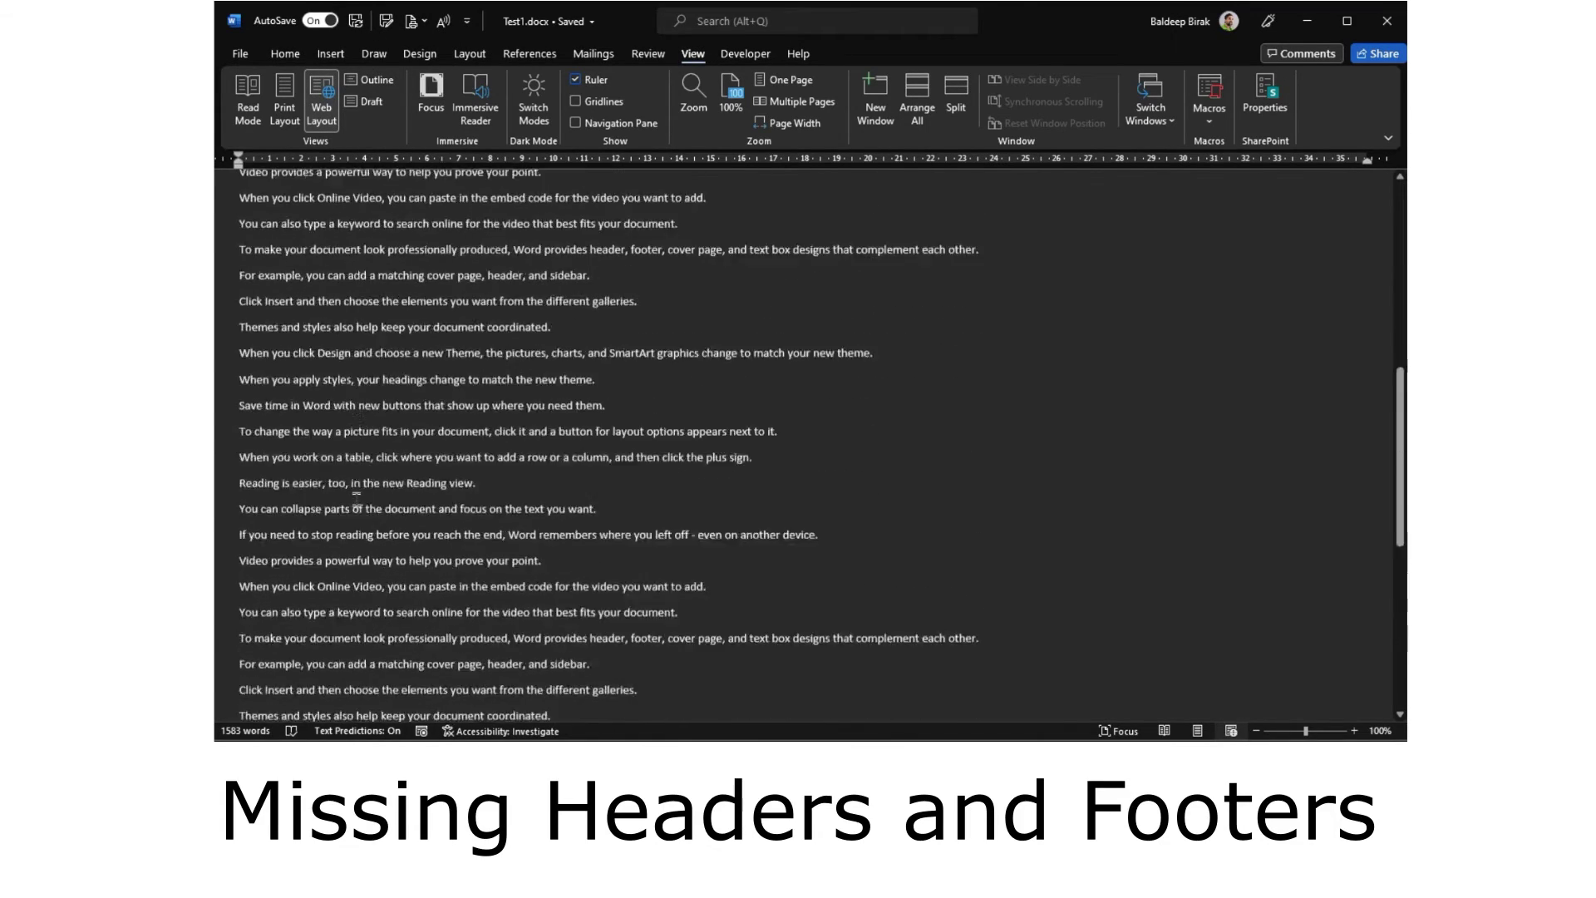
scroll(348, 538, up, 10)
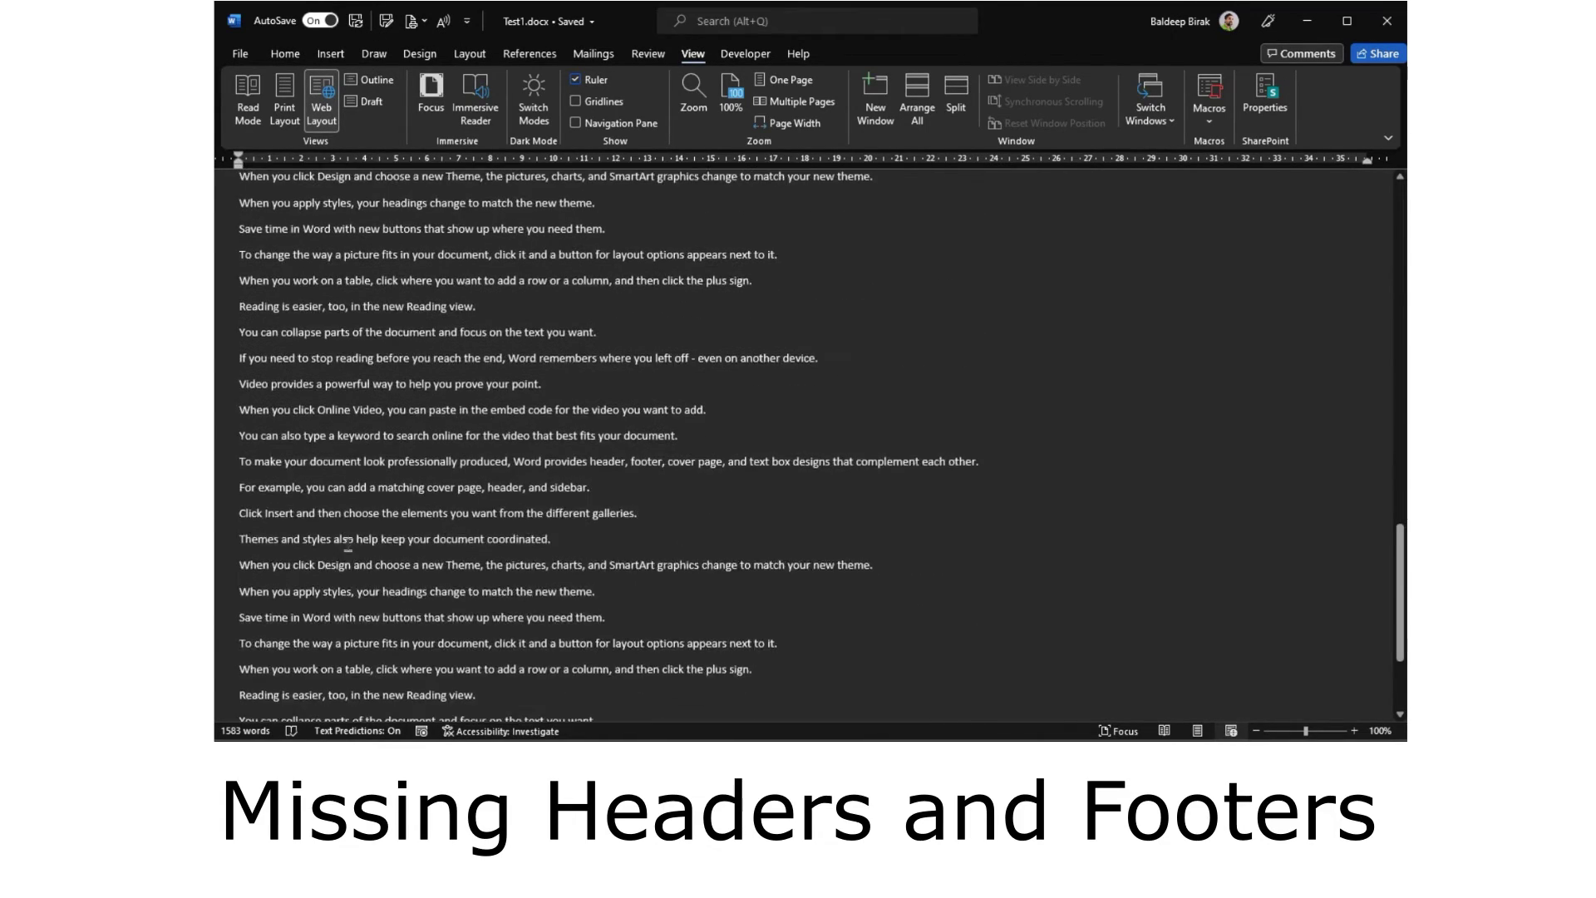
scroll(349, 538, up, 1)
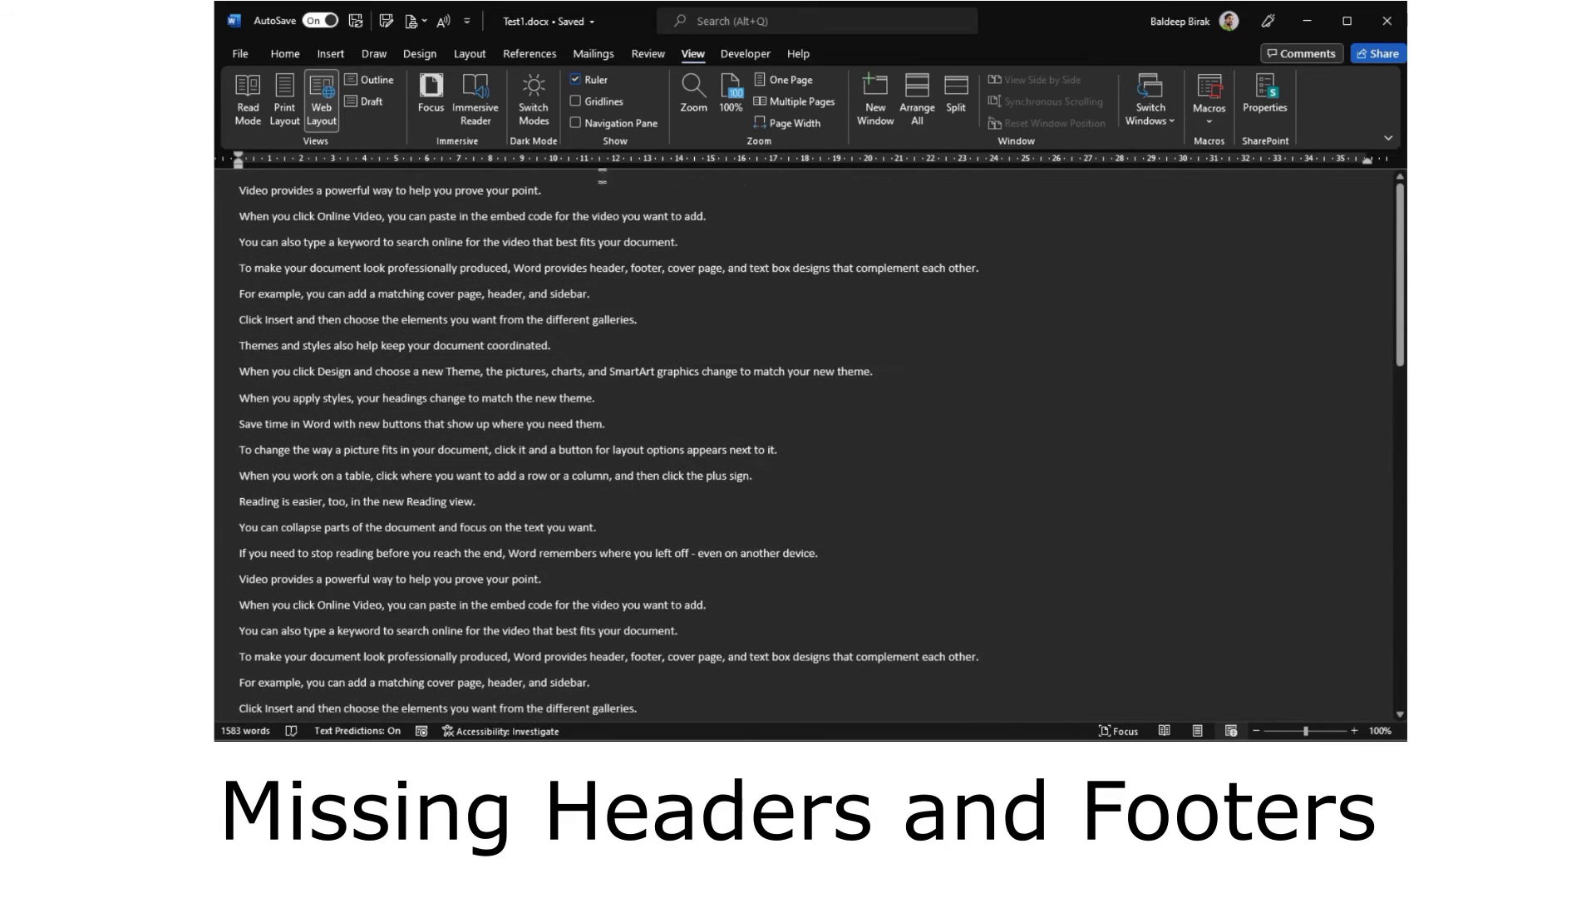
scroll(757, 138, up, 8)
click(692, 53)
- Open the document in Read Mode and page through its screens
click(248, 96)
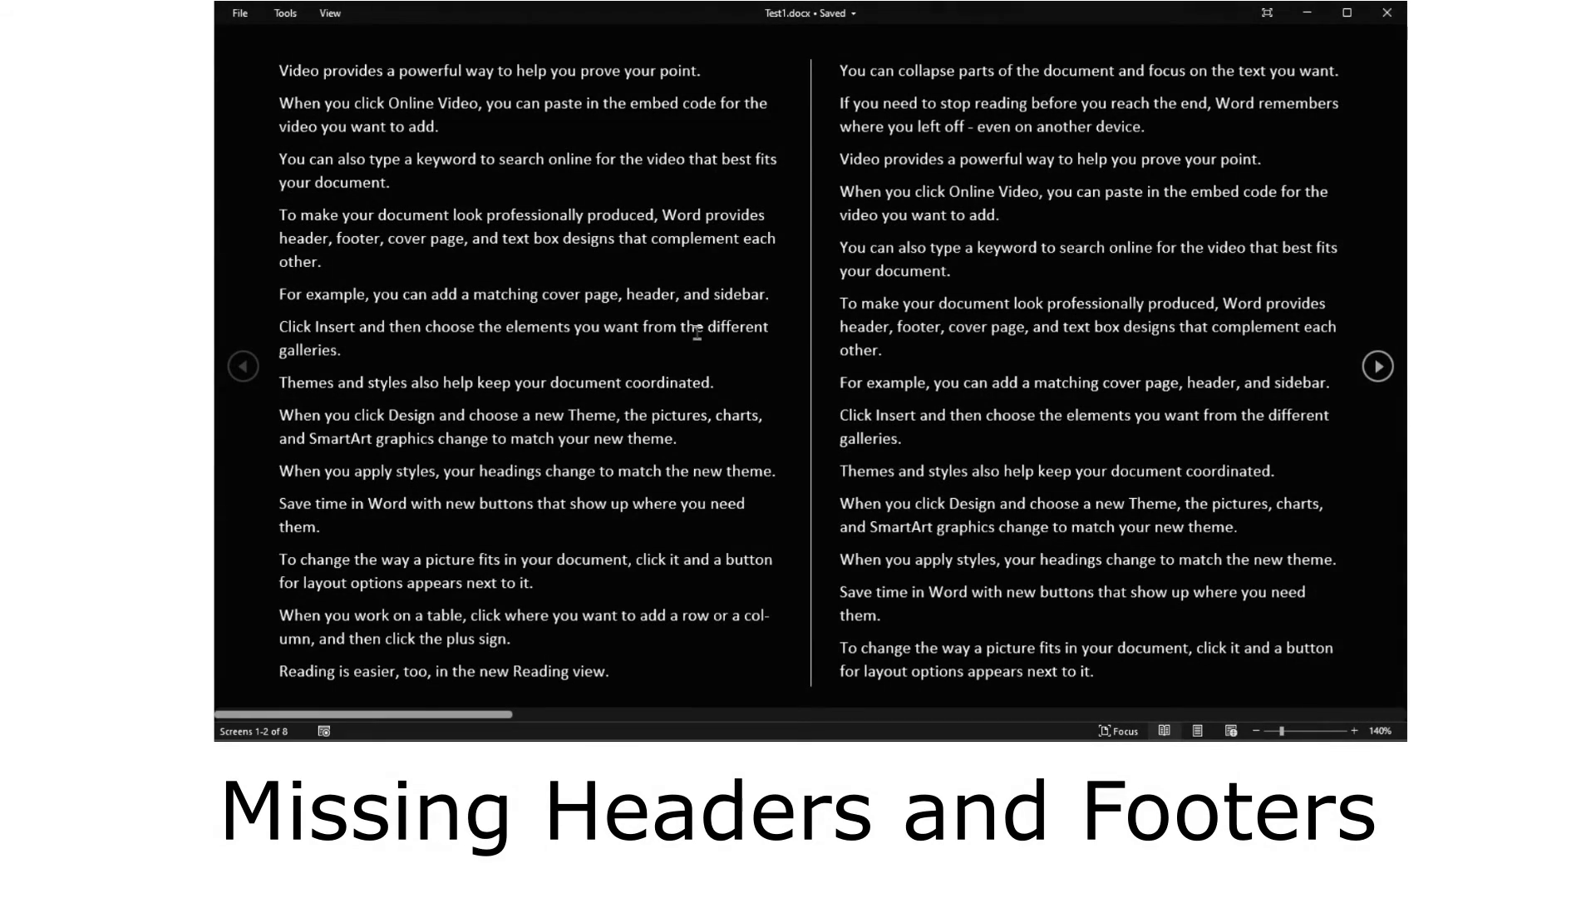
scroll(697, 332, down, 10)
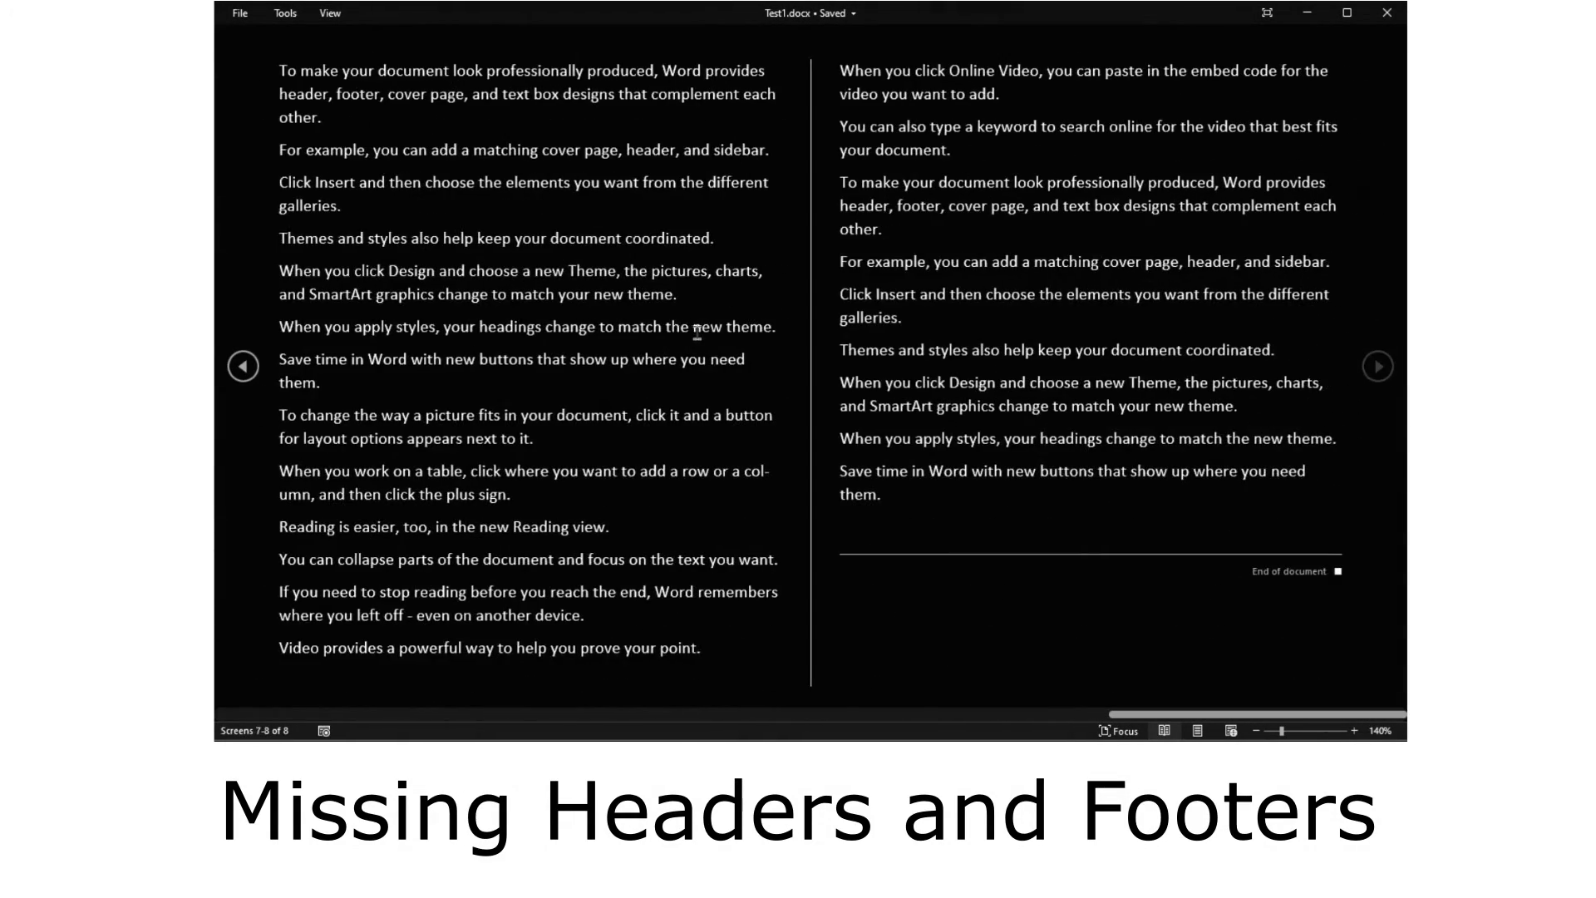
scroll(696, 332, up, 3)
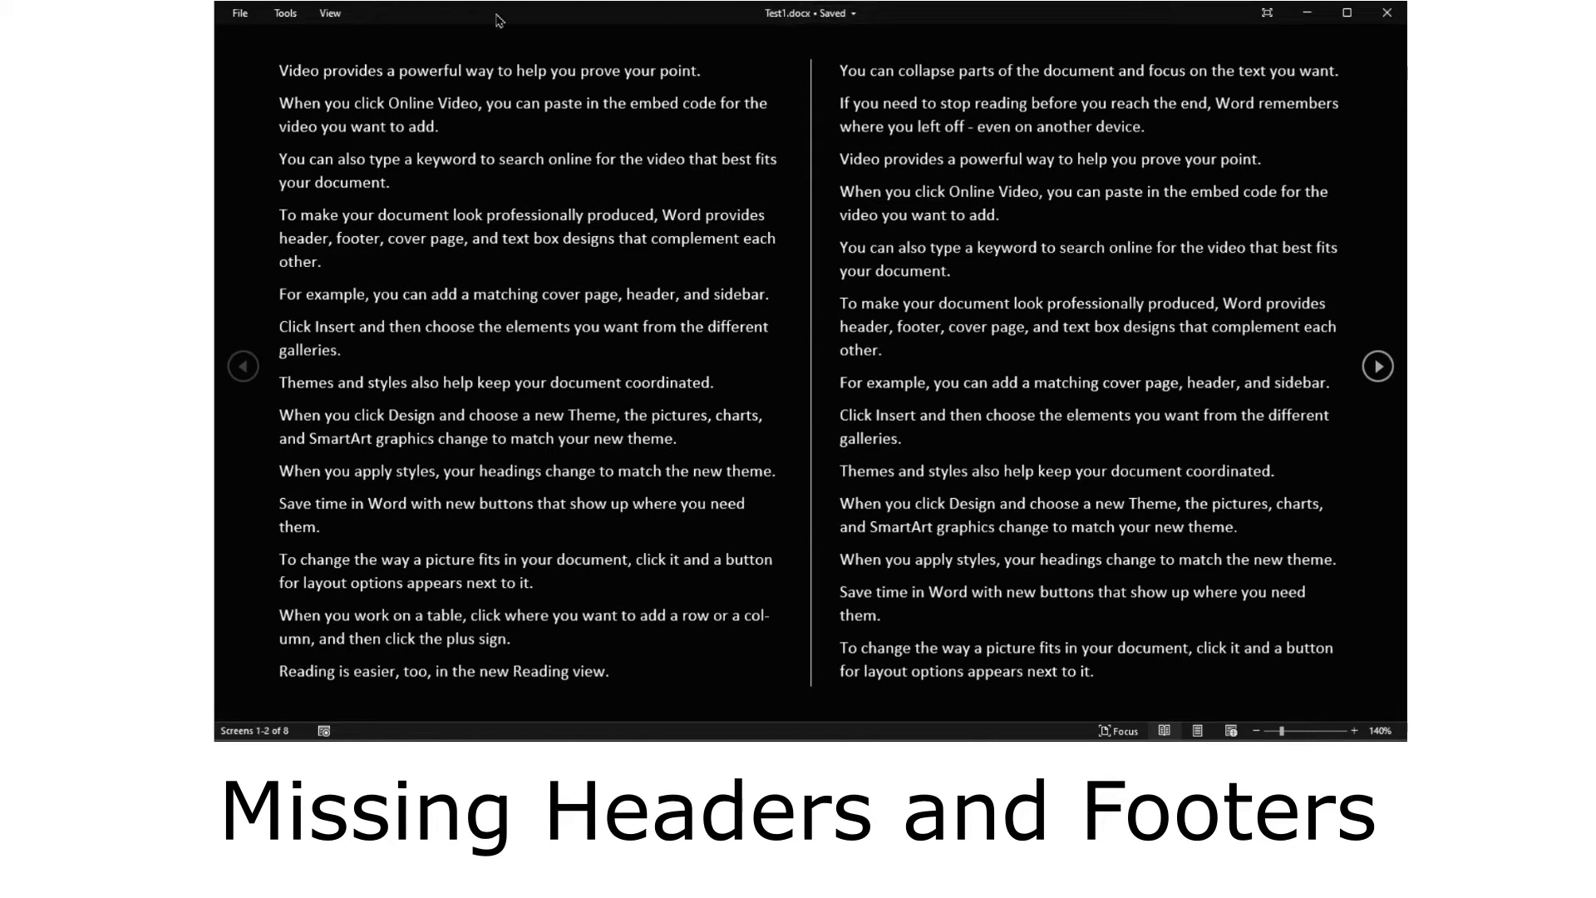
- Leave Read Mode through View > Edit Document, returning to Print Layout
click(331, 13)
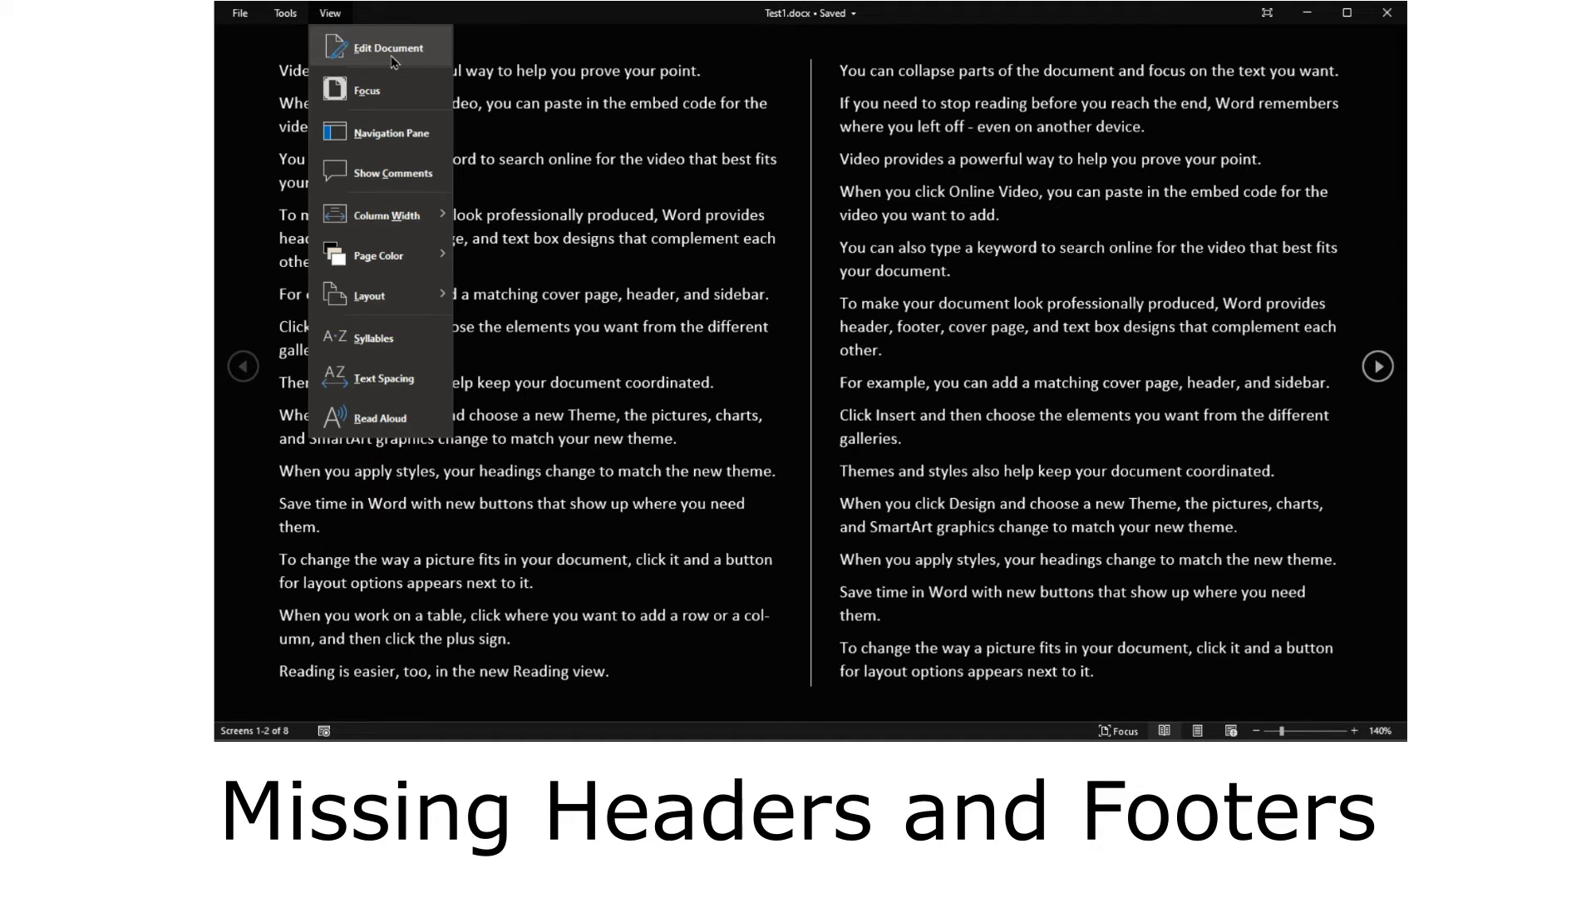
click(698, 251)
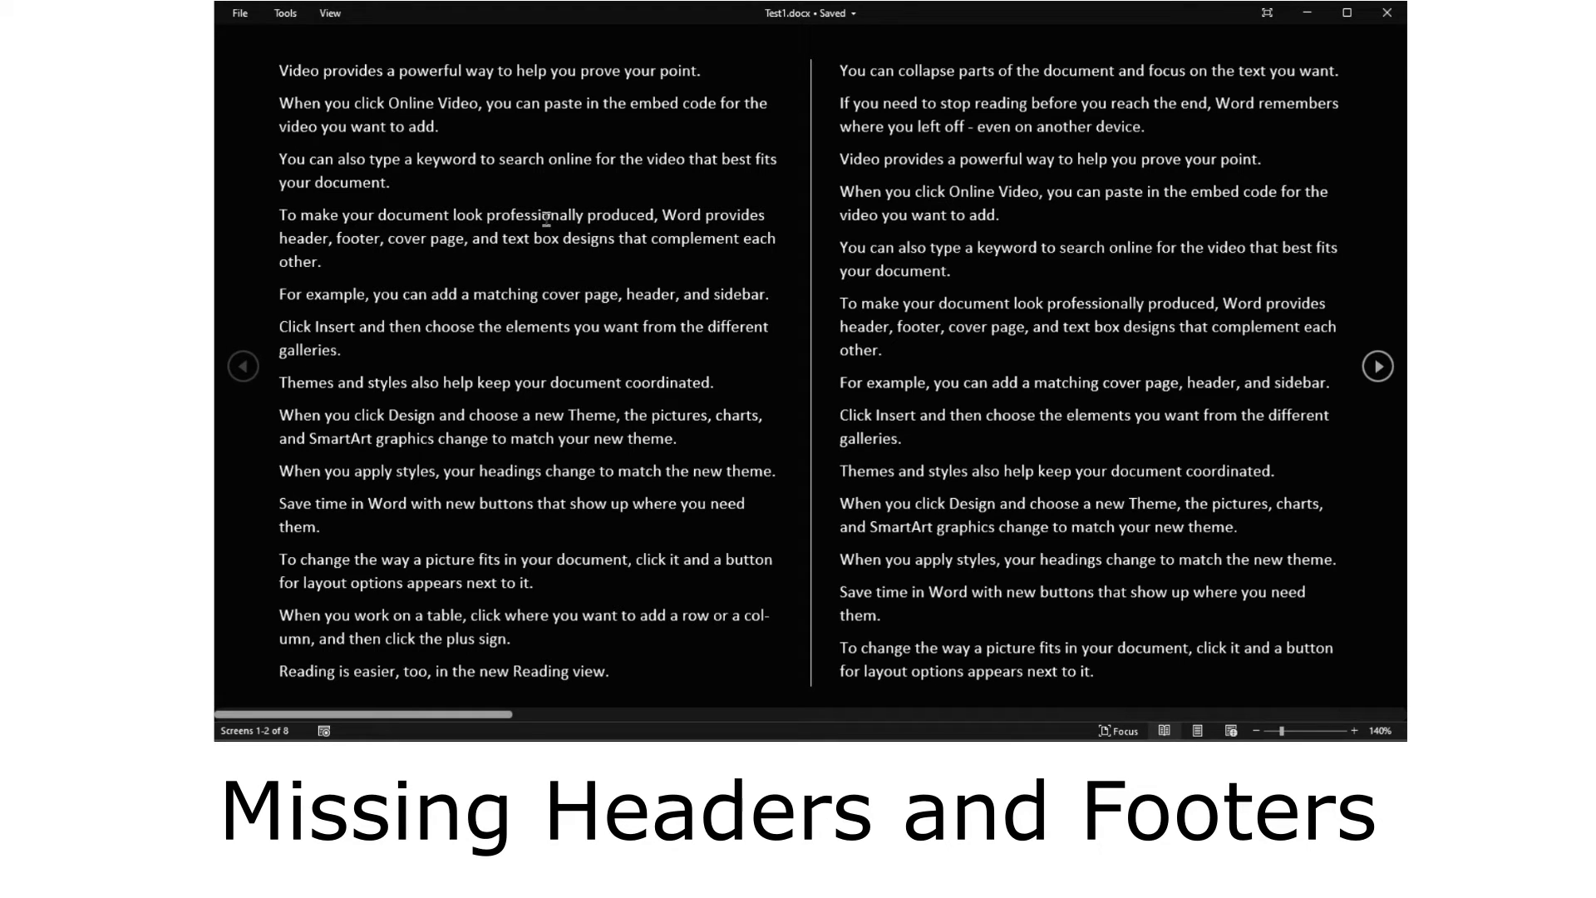
click(330, 13)
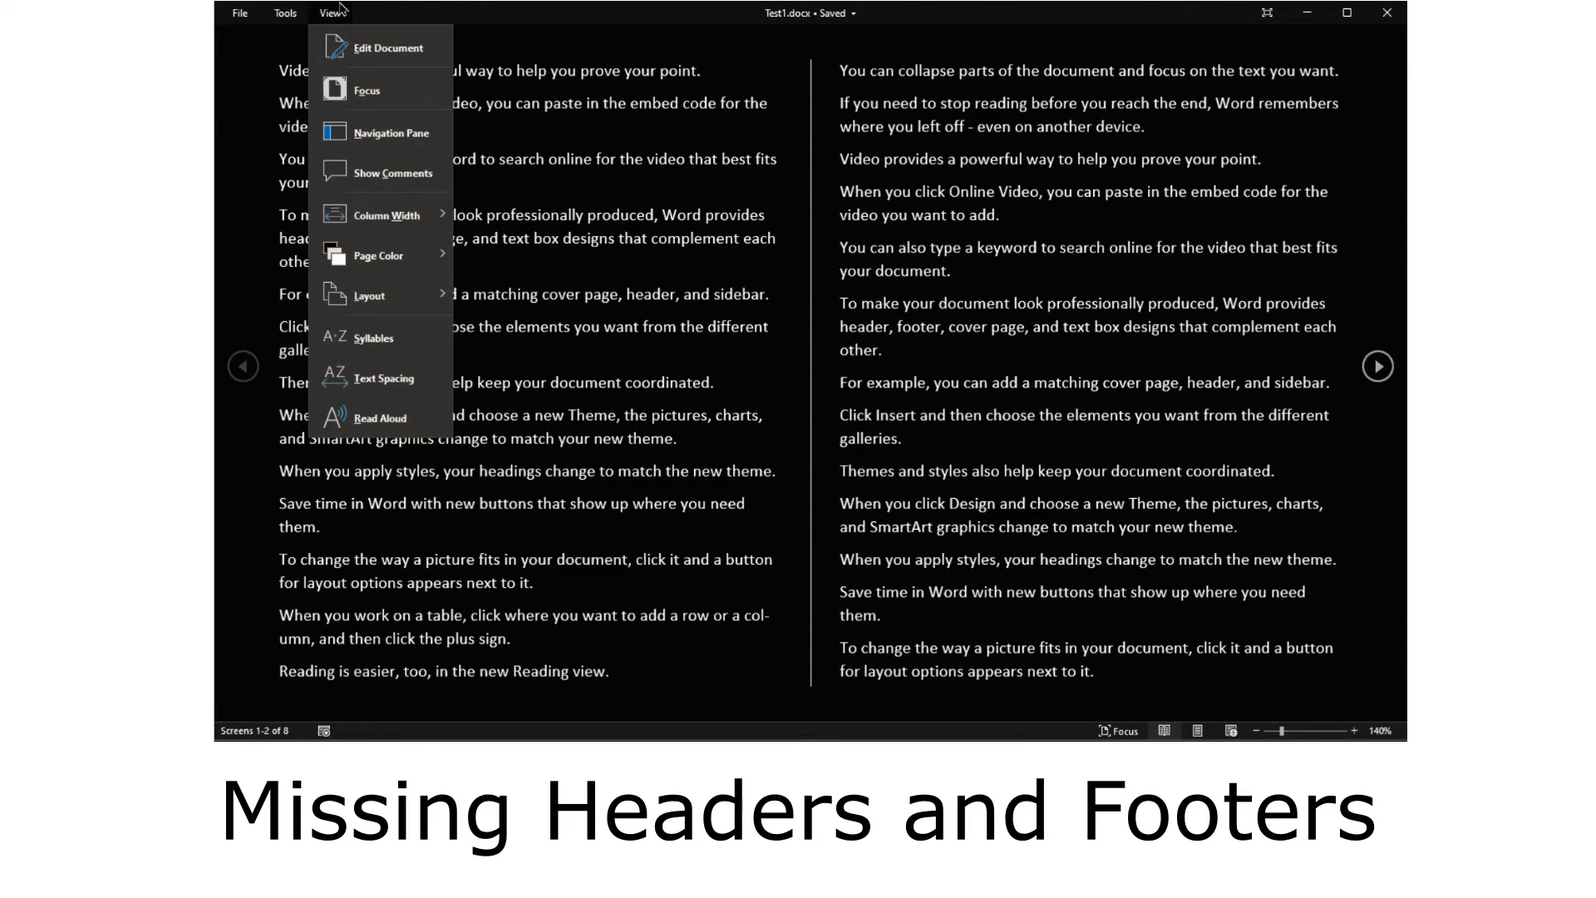
click(405, 51)
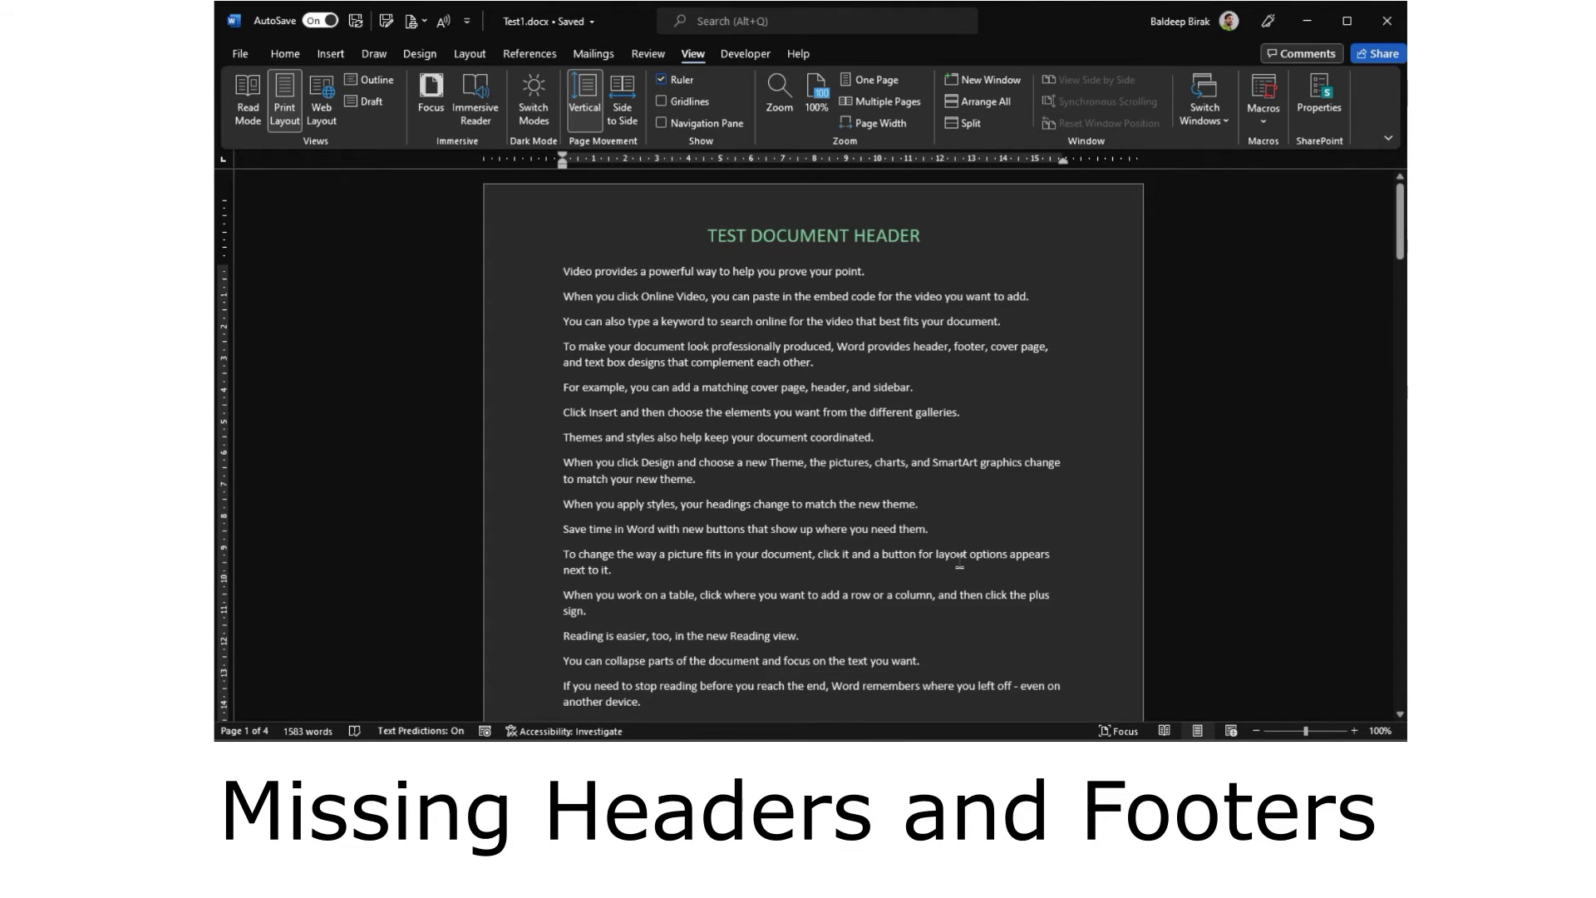
- Check the page 1 footer and next page header in Print Layout, then choose Draft view
scroll(959, 559, down, 5)
scroll(960, 559, down, 6)
click(279, 56)
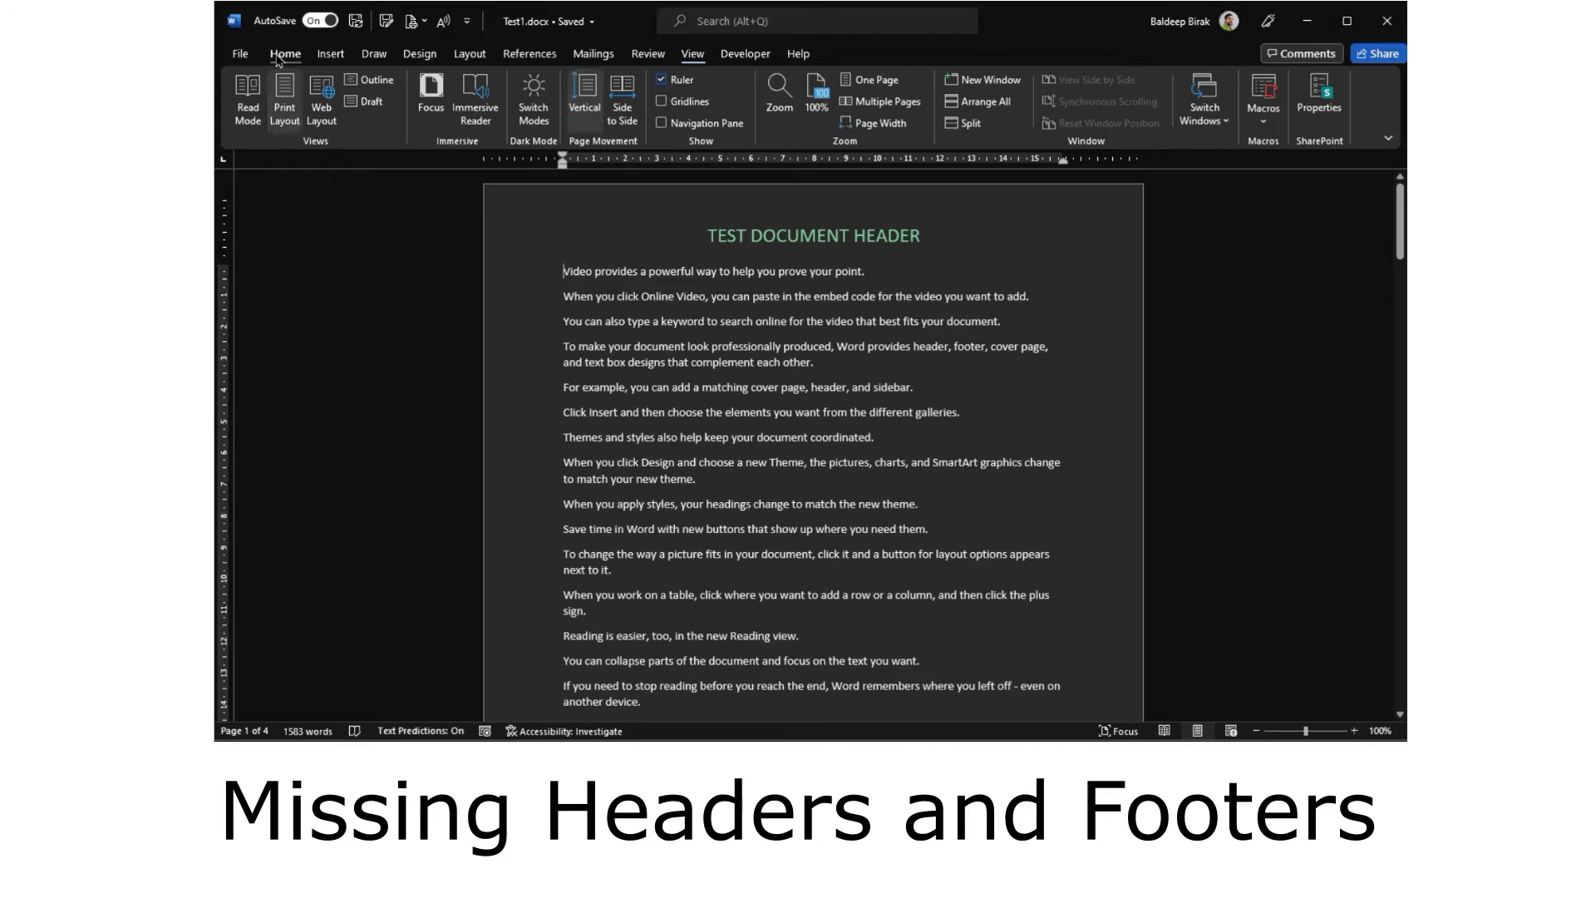
click(697, 54)
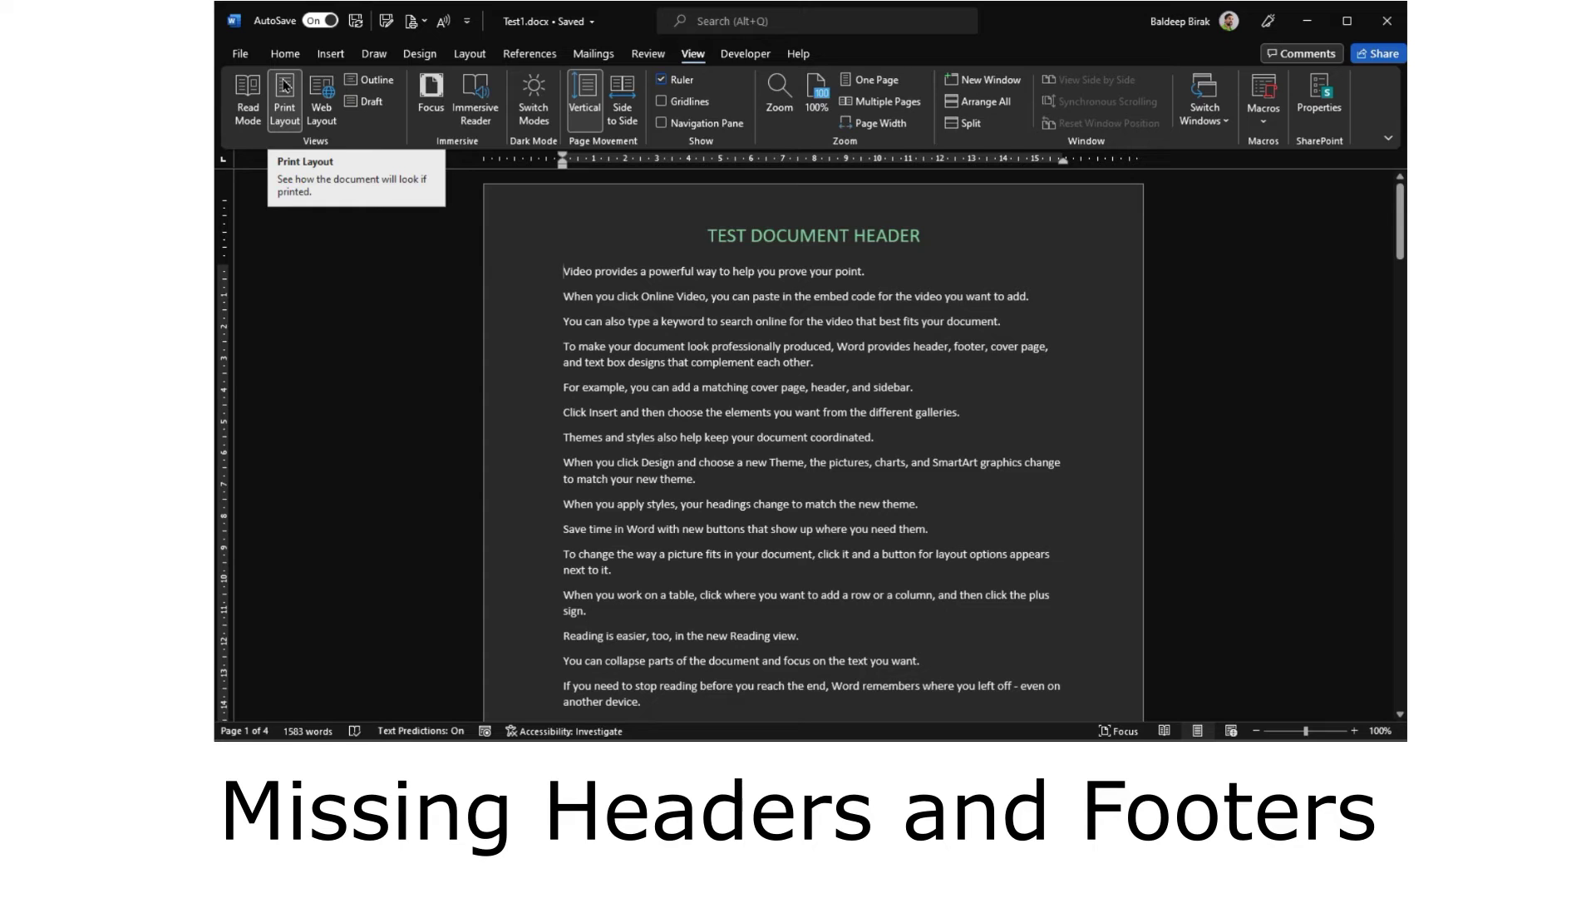
click(372, 101)
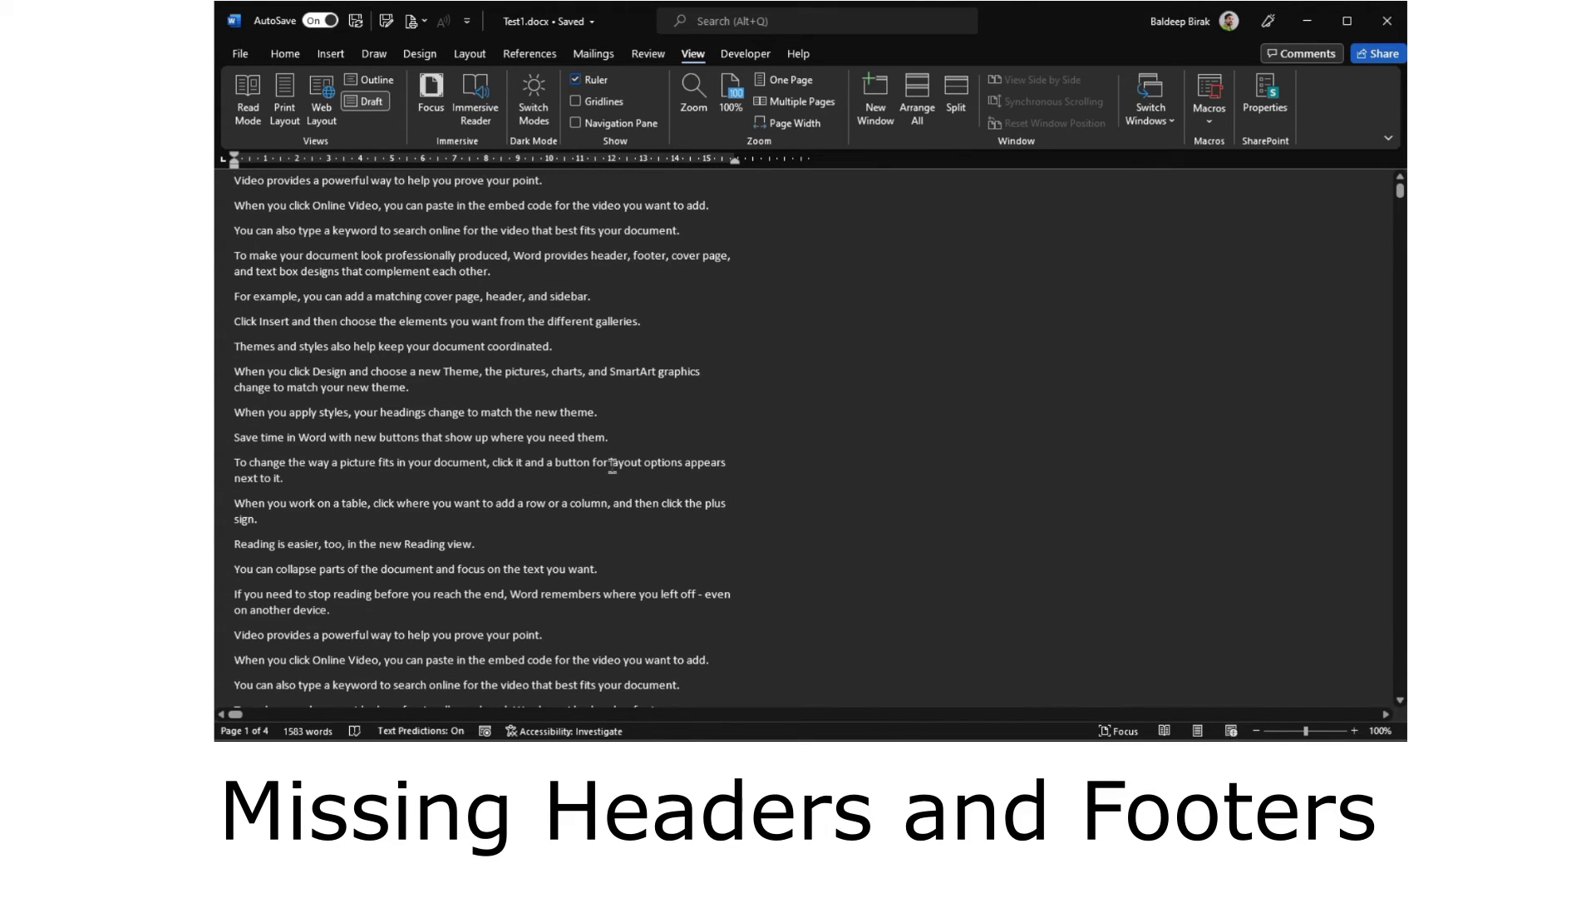
scroll(569, 664, down, 5)
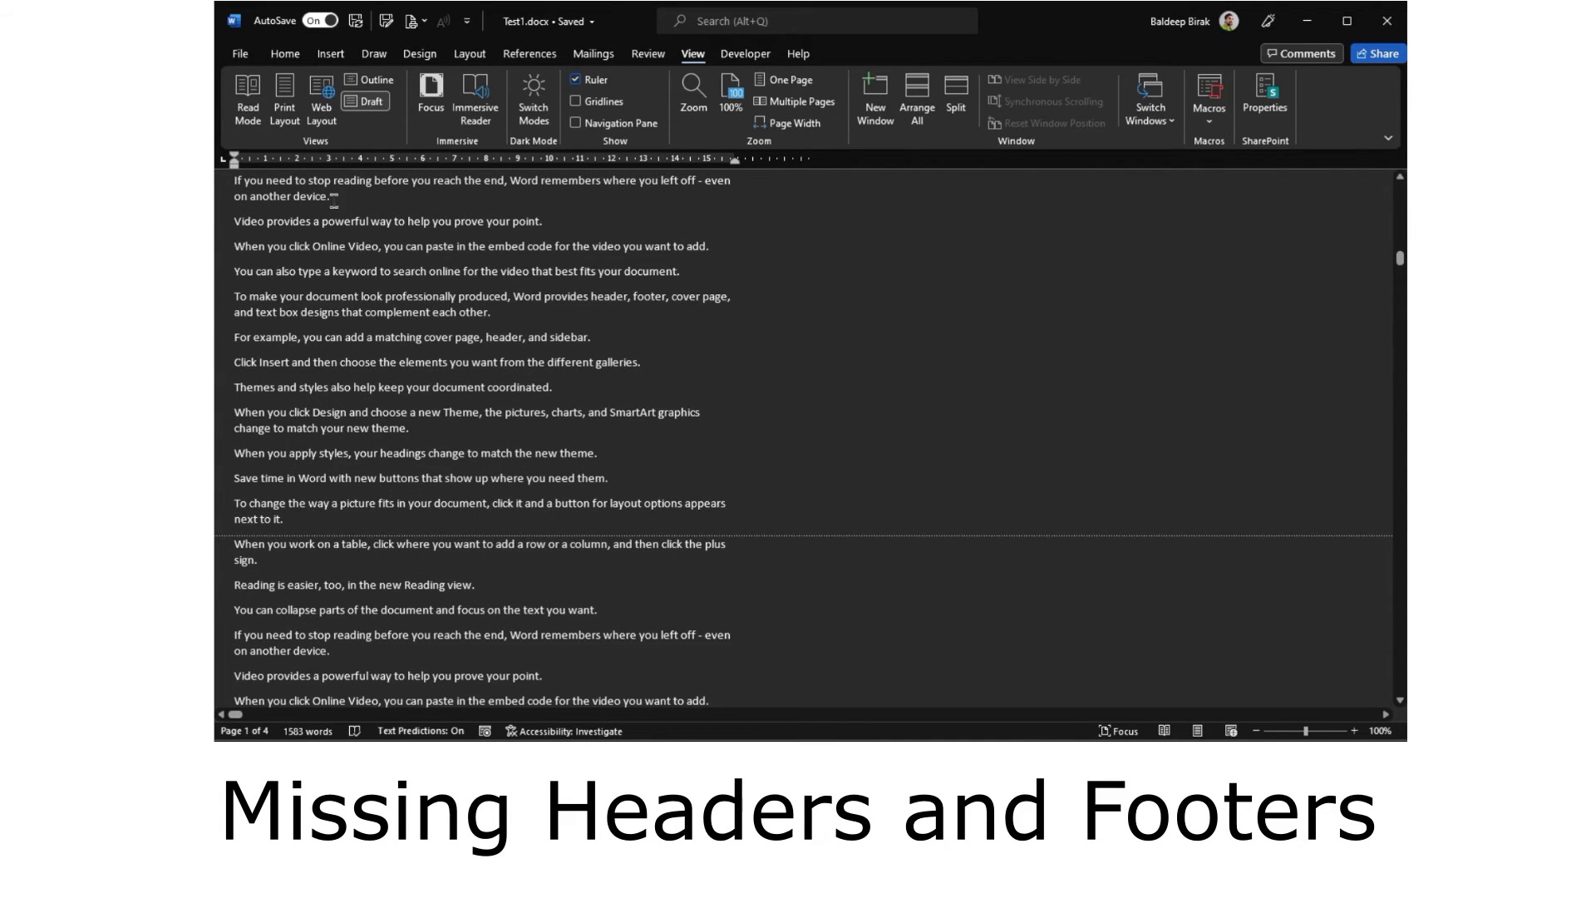
- Cycle through Web Layout, Read Mode and Print Layout from the status bar, ending in Web Layout
click(1230, 731)
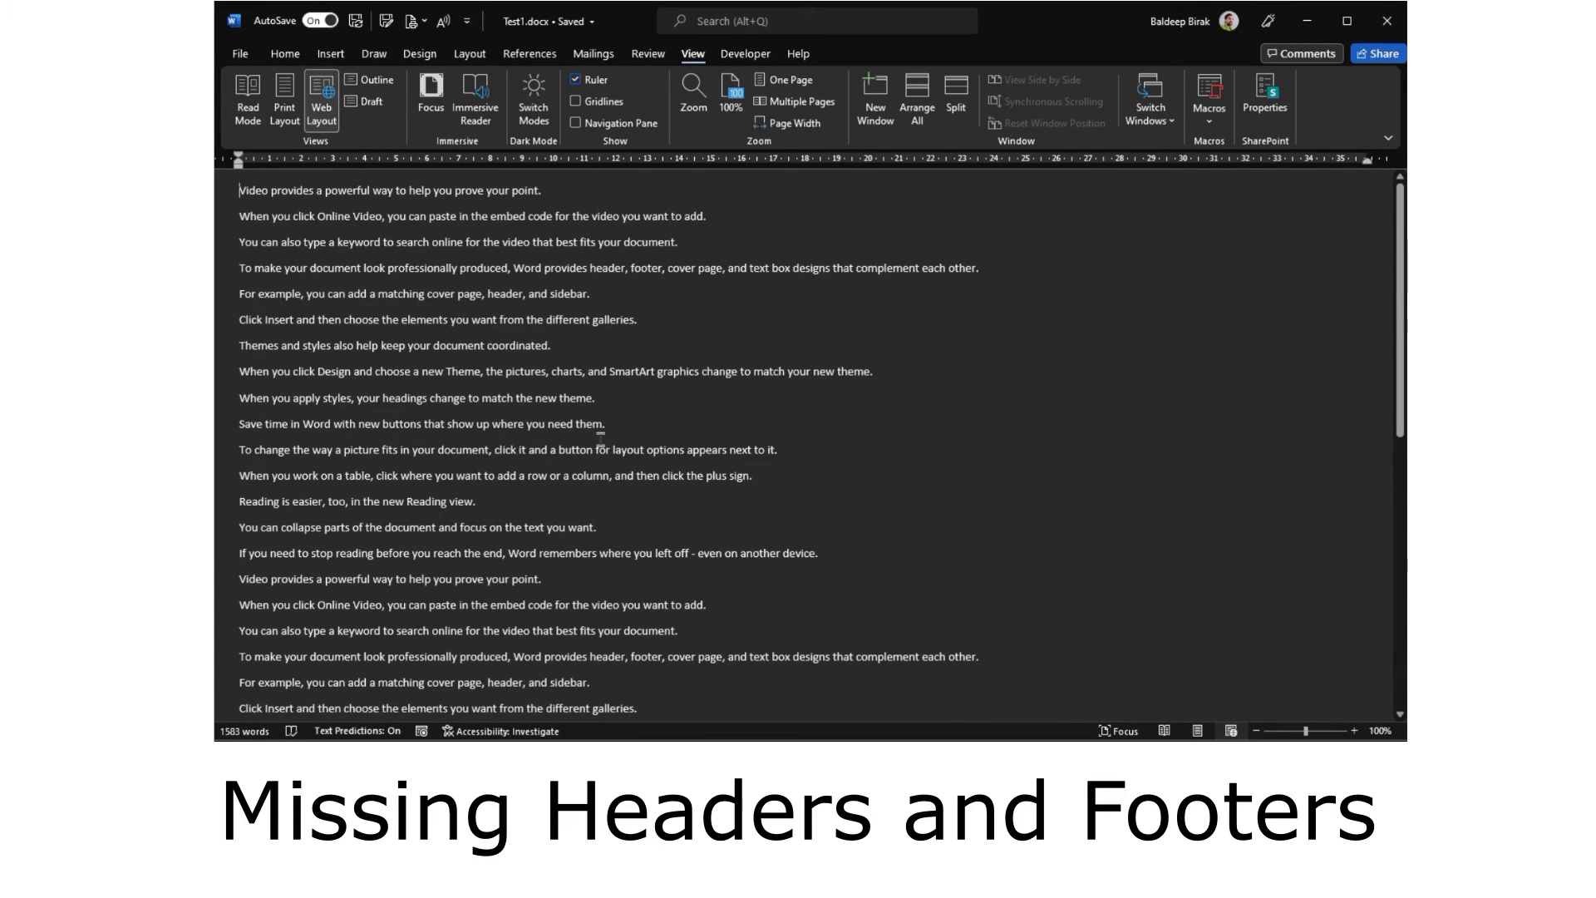
scroll(600, 434, down, 6)
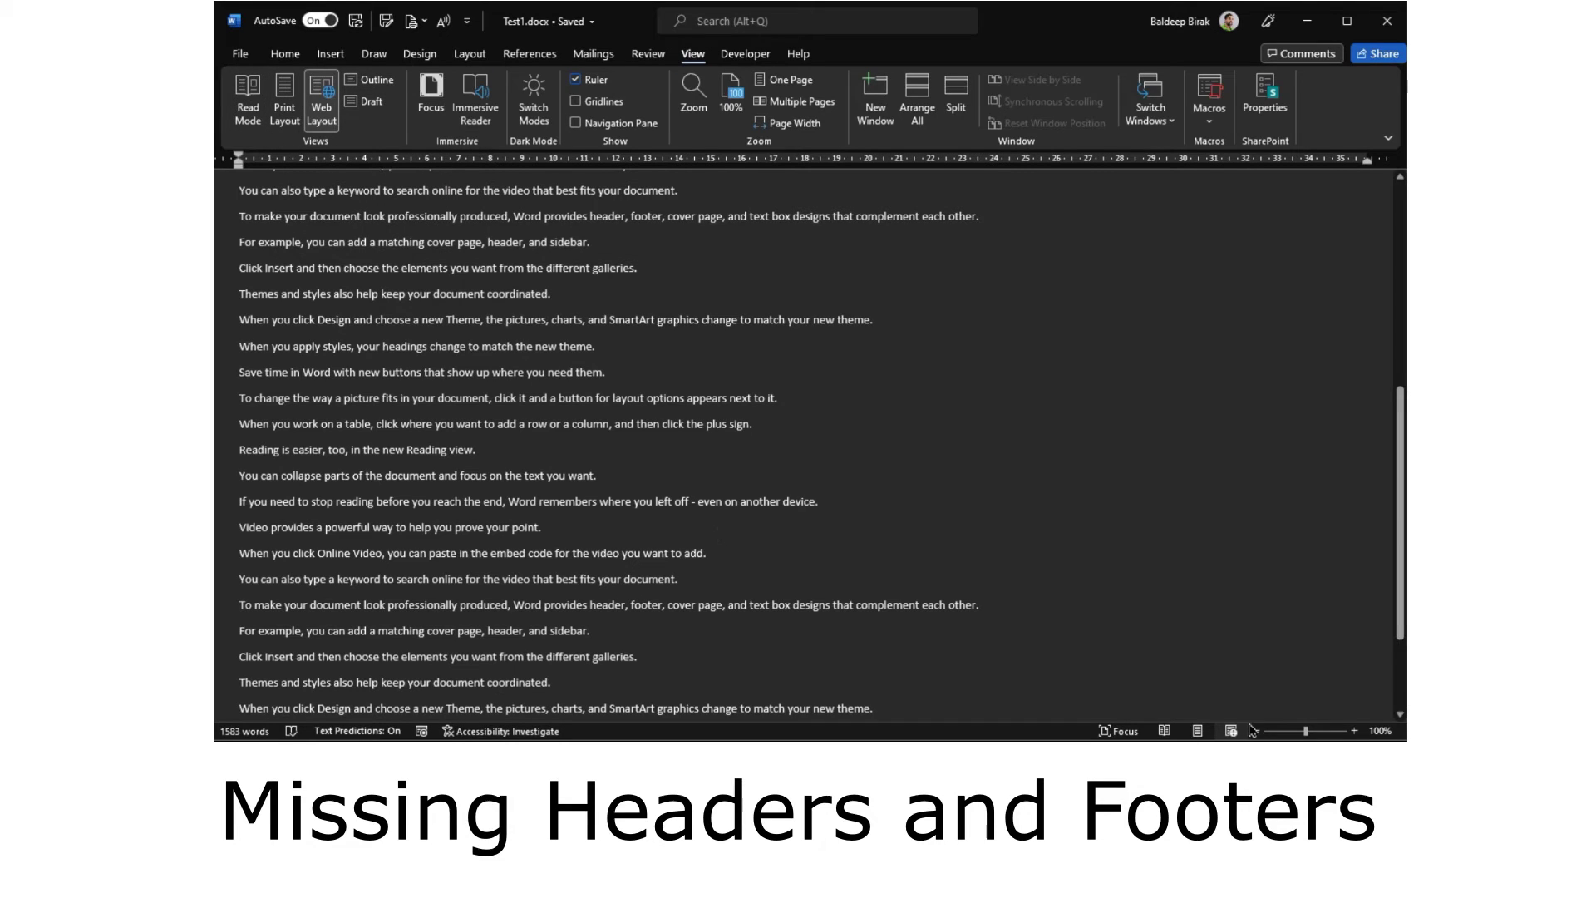
click(1165, 730)
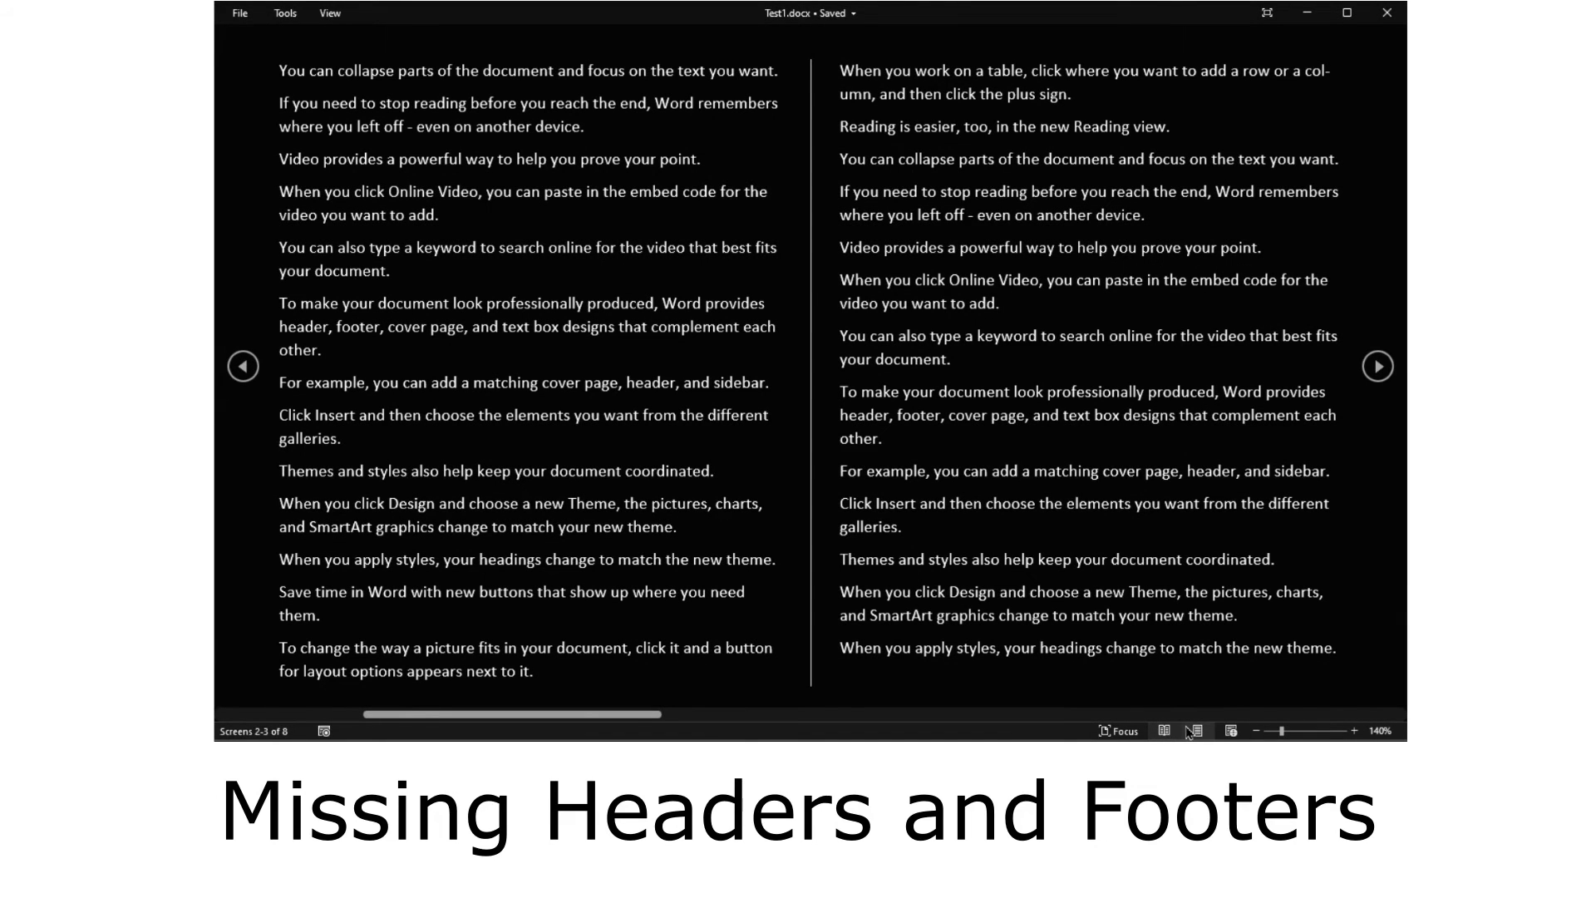
click(1198, 731)
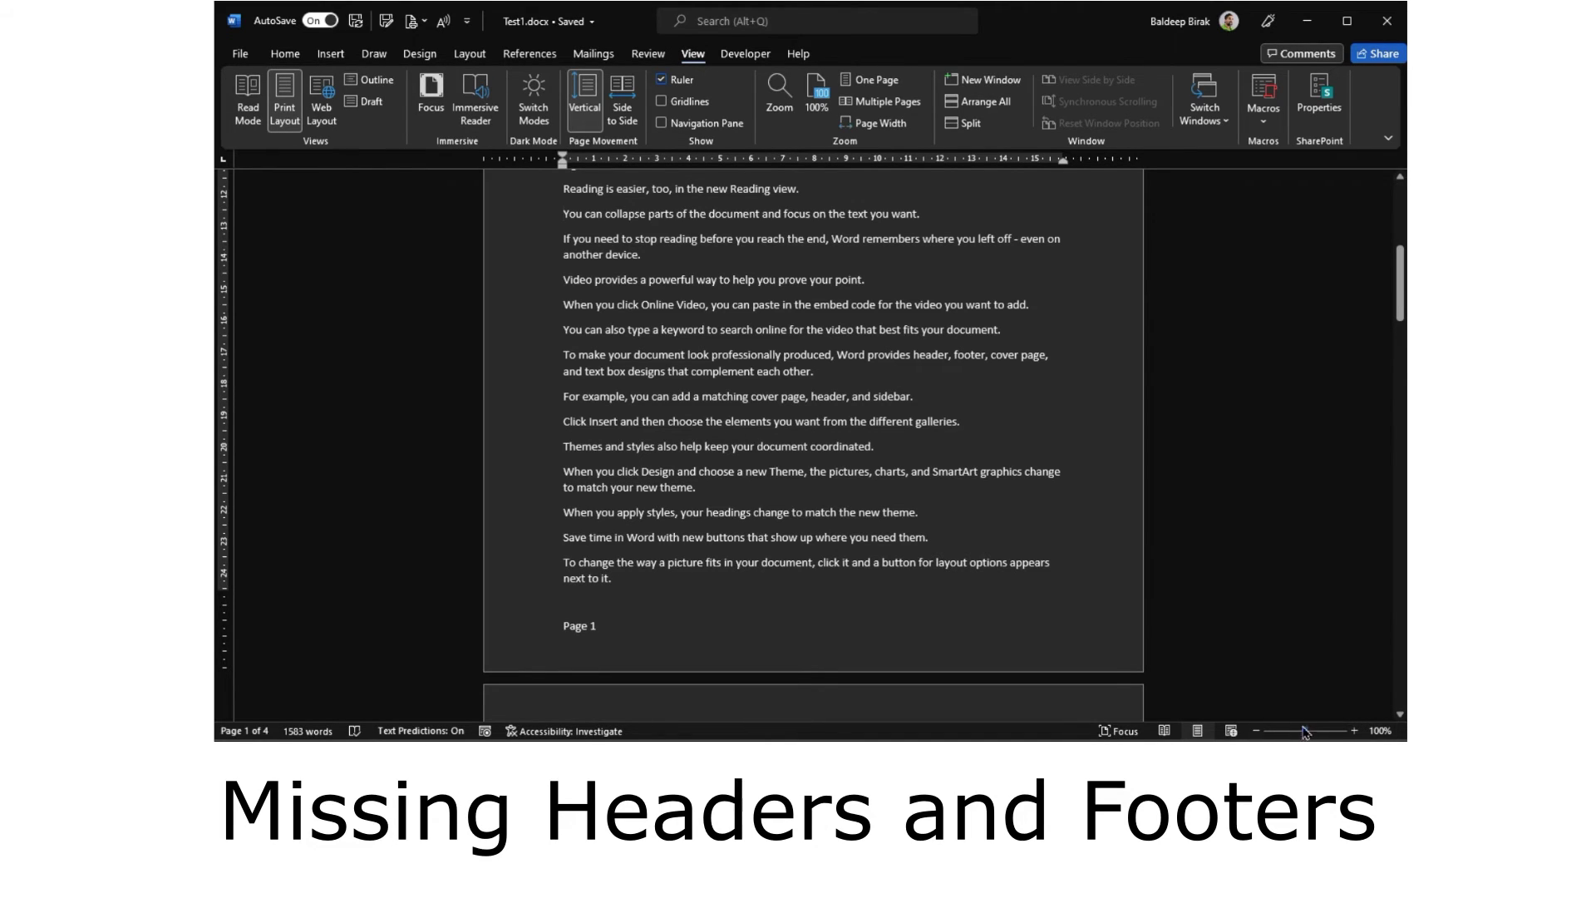
click(1231, 731)
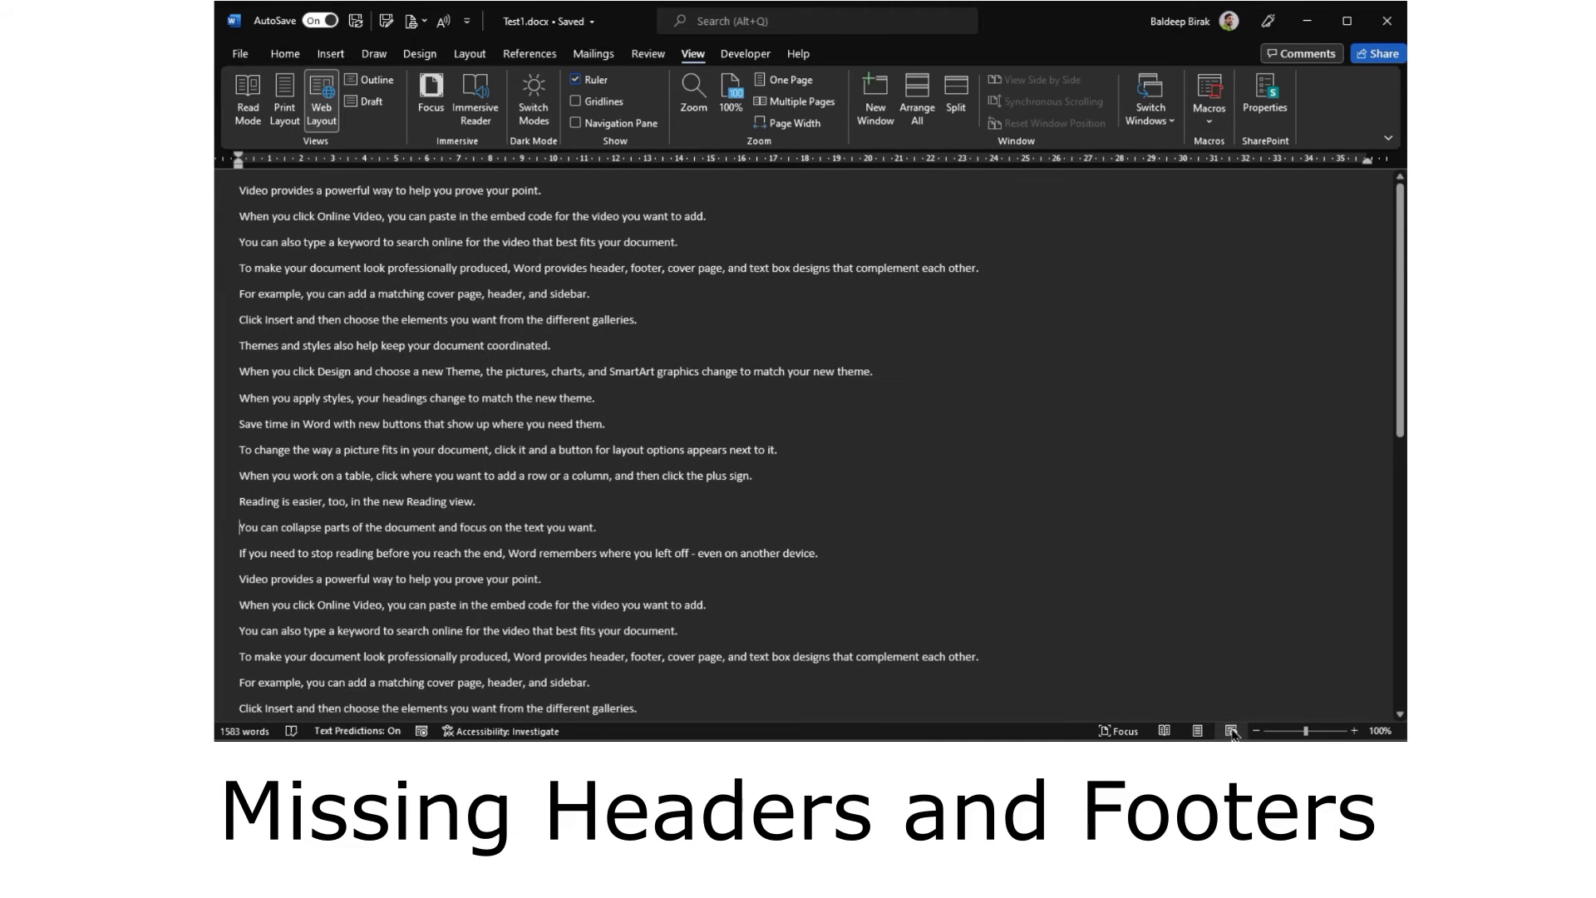
scroll(786, 398, down, 3)
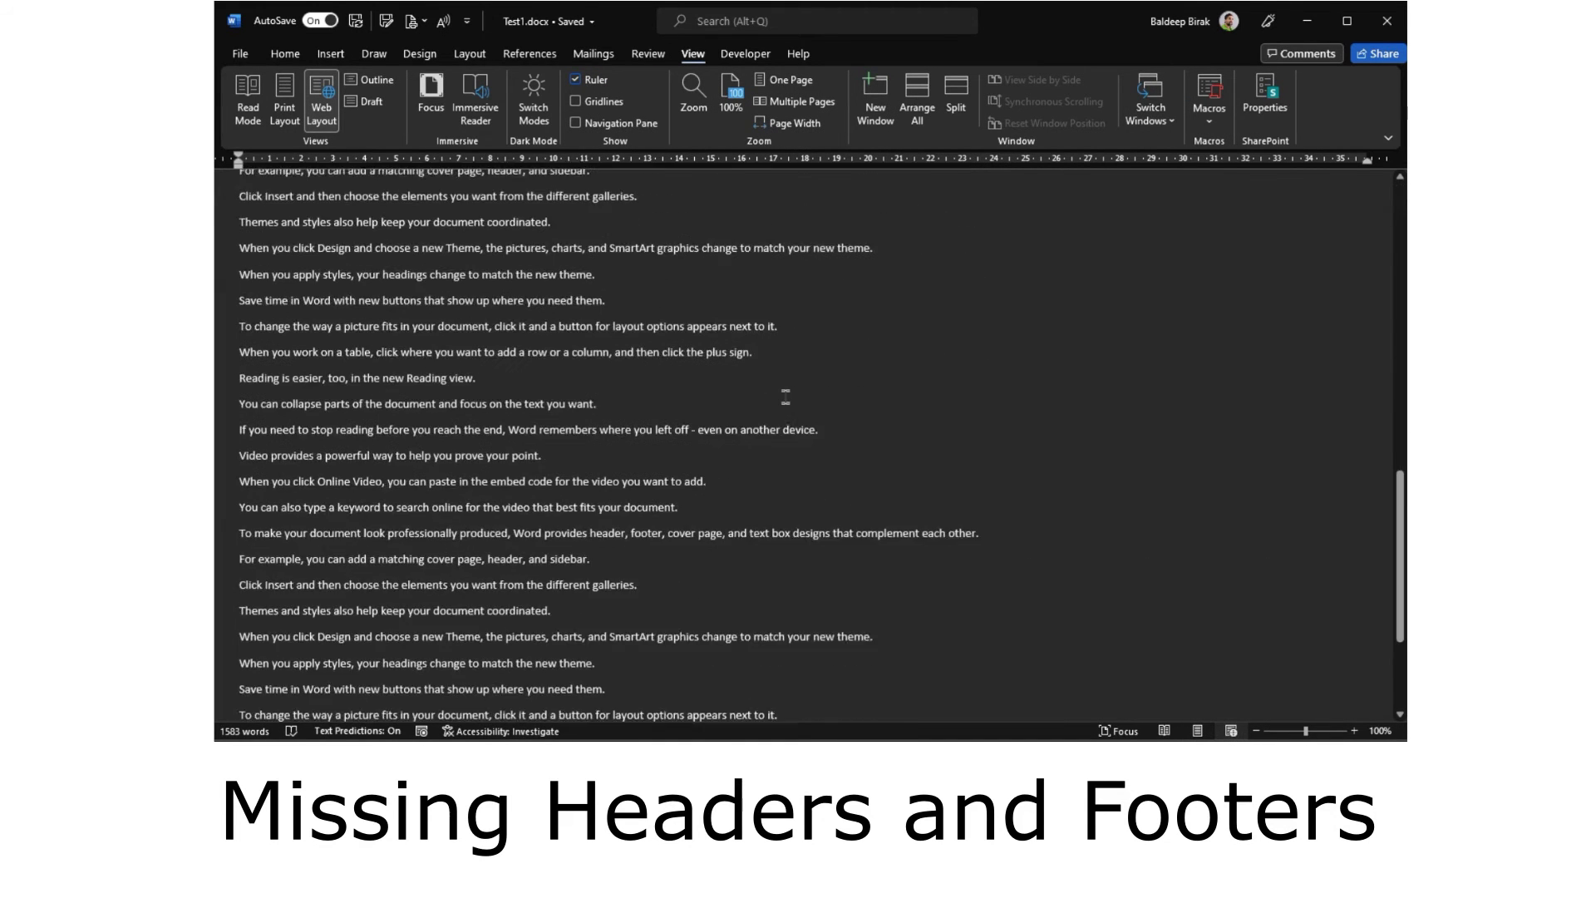
scroll(786, 398, down, 2)
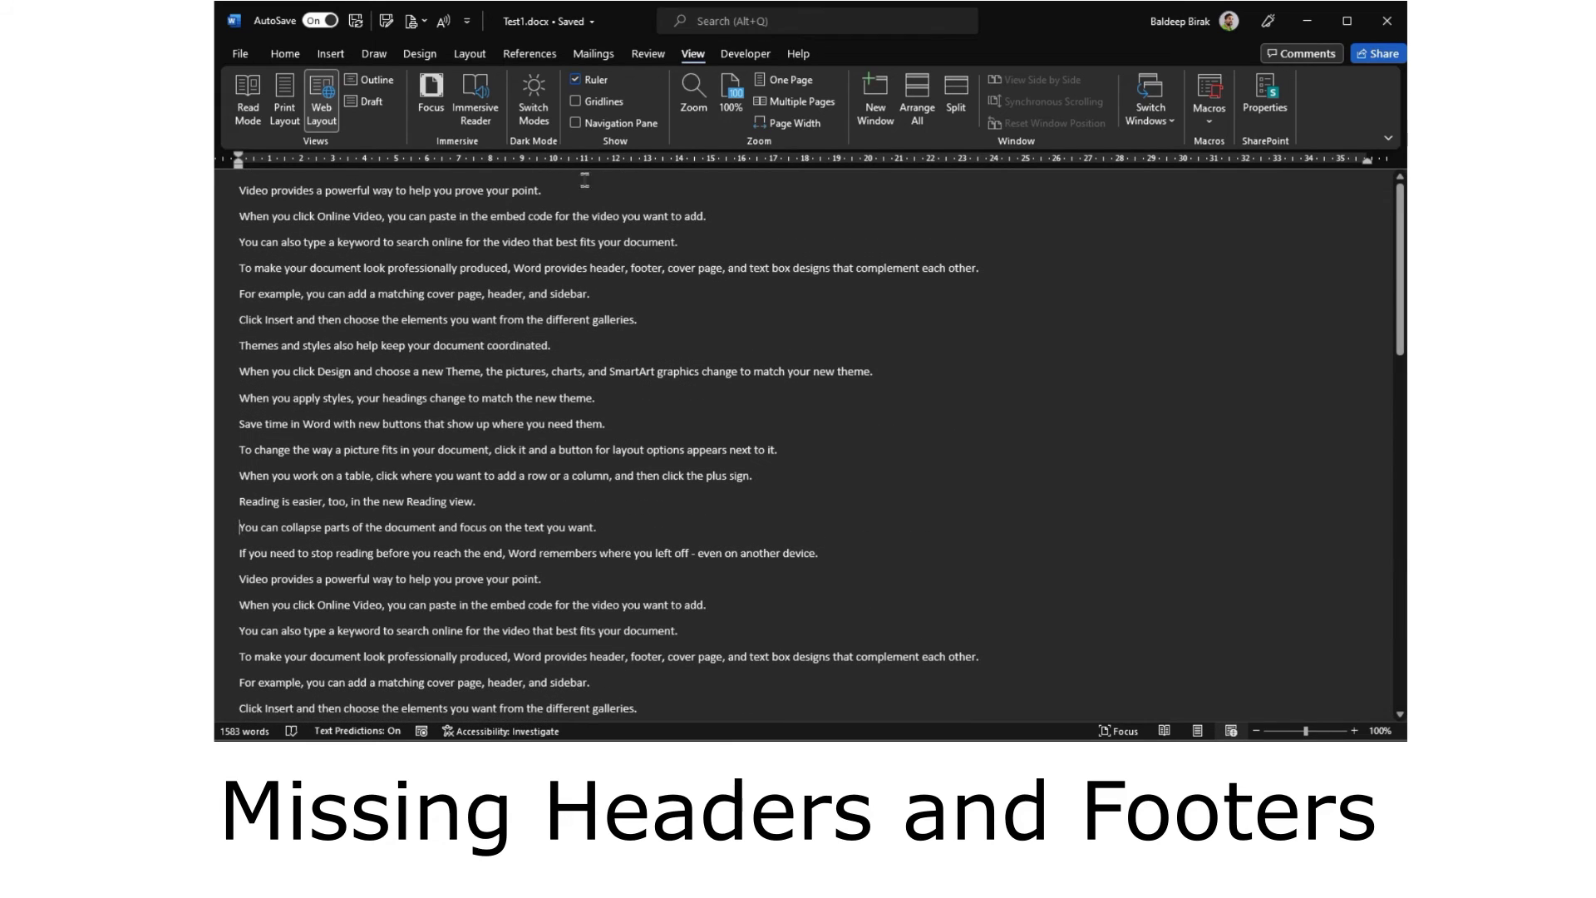
- Show the Home tab's font, paragraph and style commands while staying in Web Layout
click(287, 54)
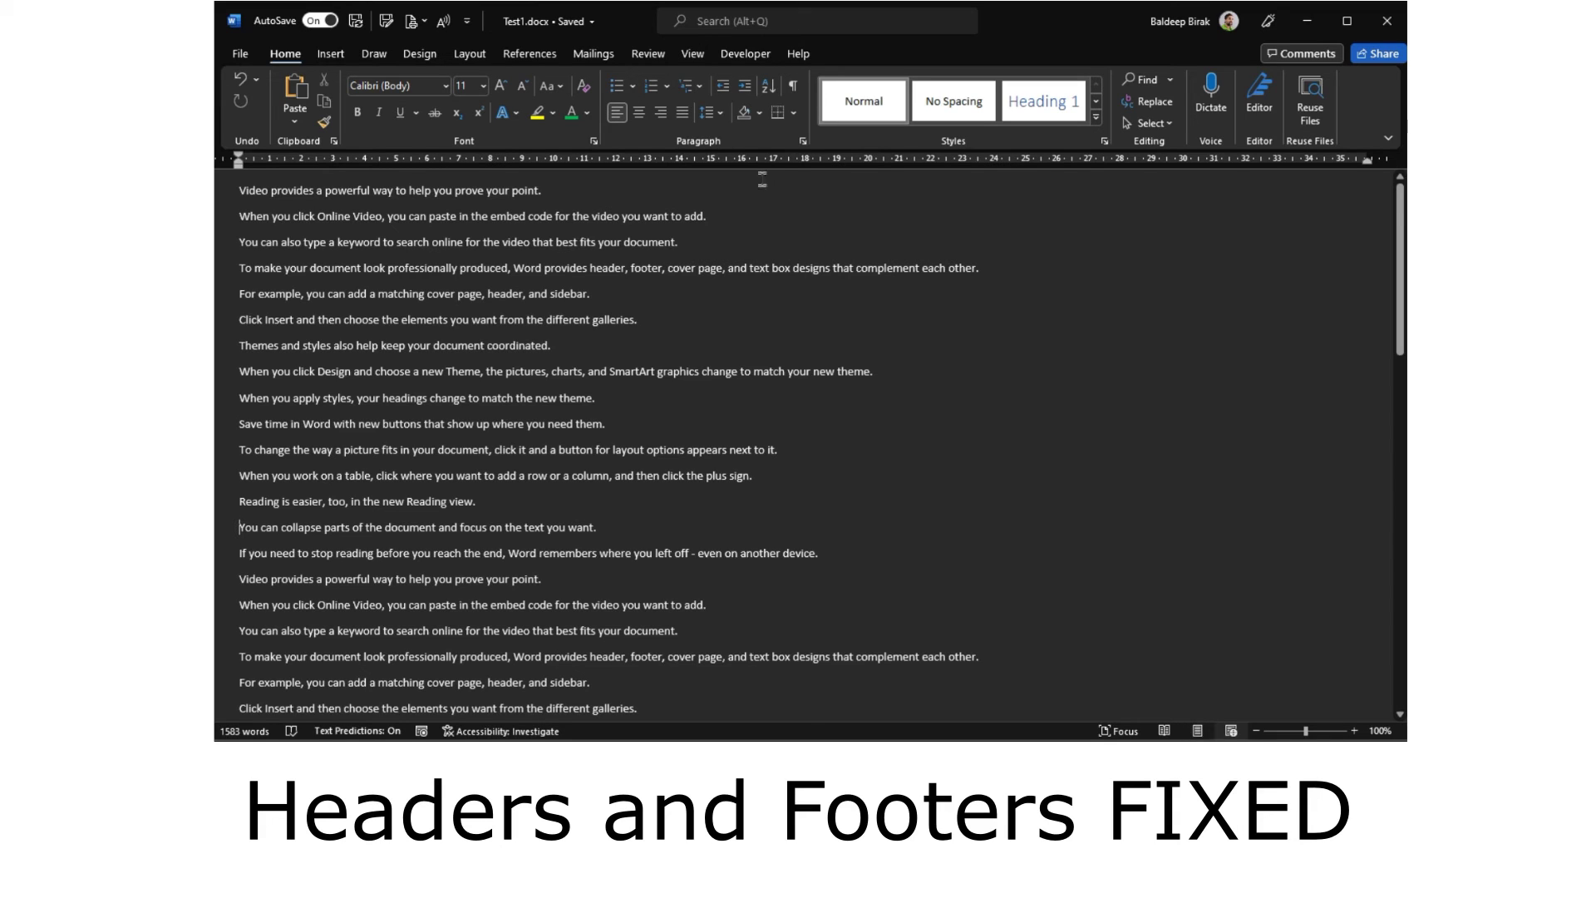
- Return Test1.docx to Print Layout so the green 'TEST DOCUMENT HEADER' shows again
click(692, 54)
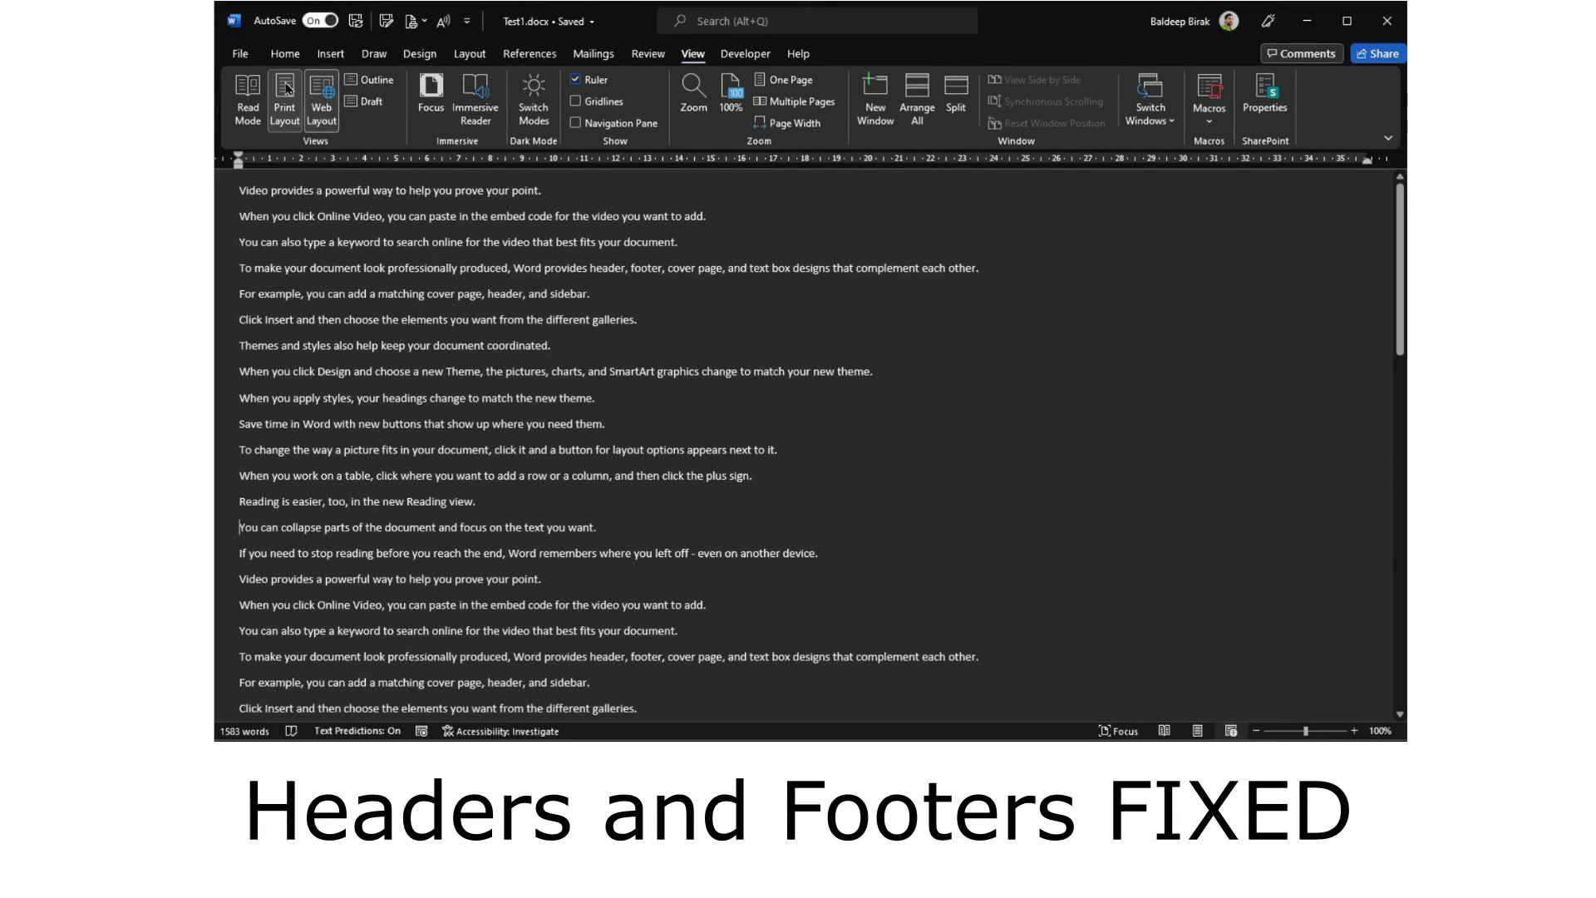
click(1195, 732)
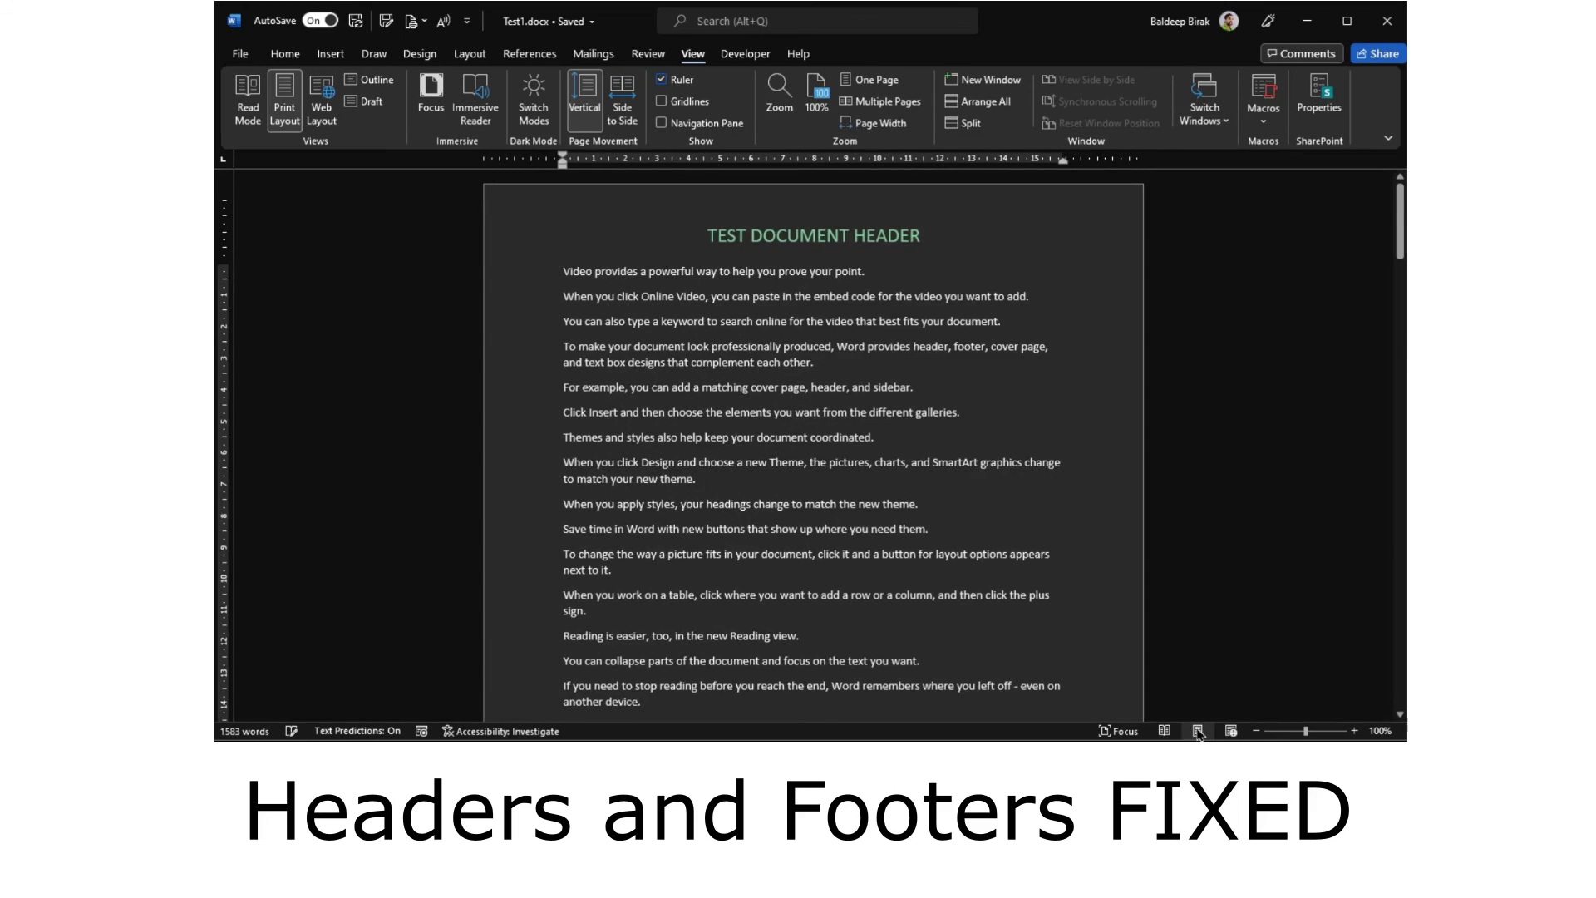